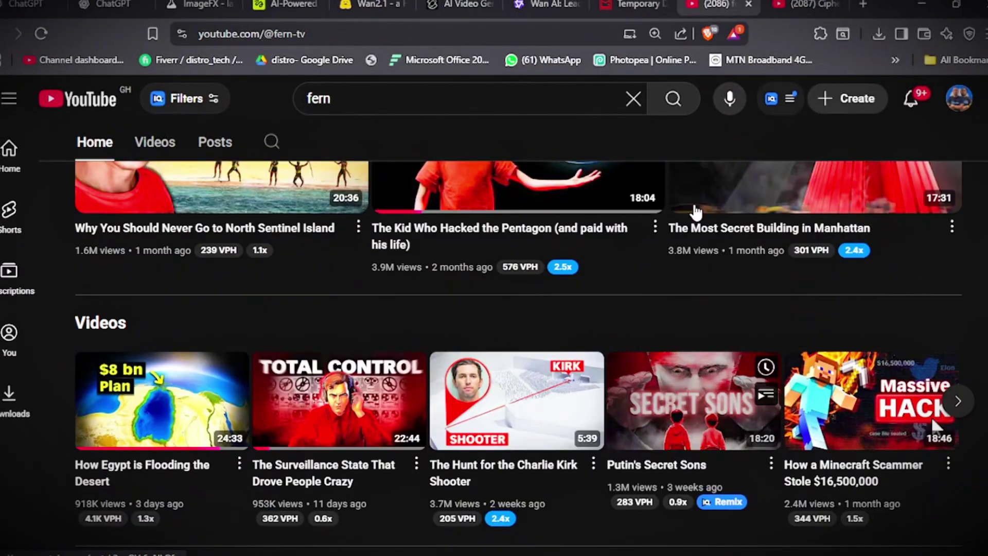
pyautogui.scroll(5, 696, 211)
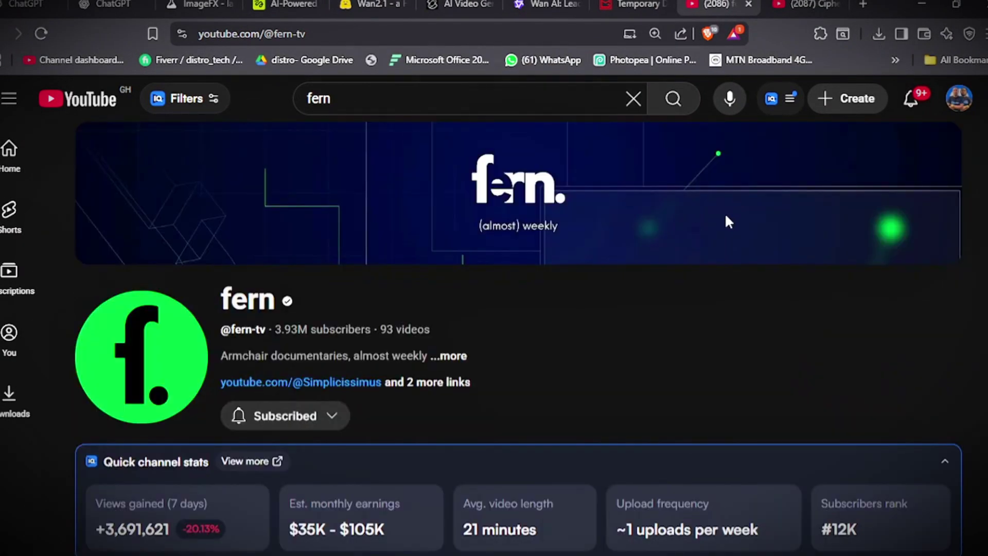
# - Scroll through the fern channel's videos, then view Cipher-HD's Videos list with VPH and outlier scores
pyautogui.scroll(-5, 726, 221)
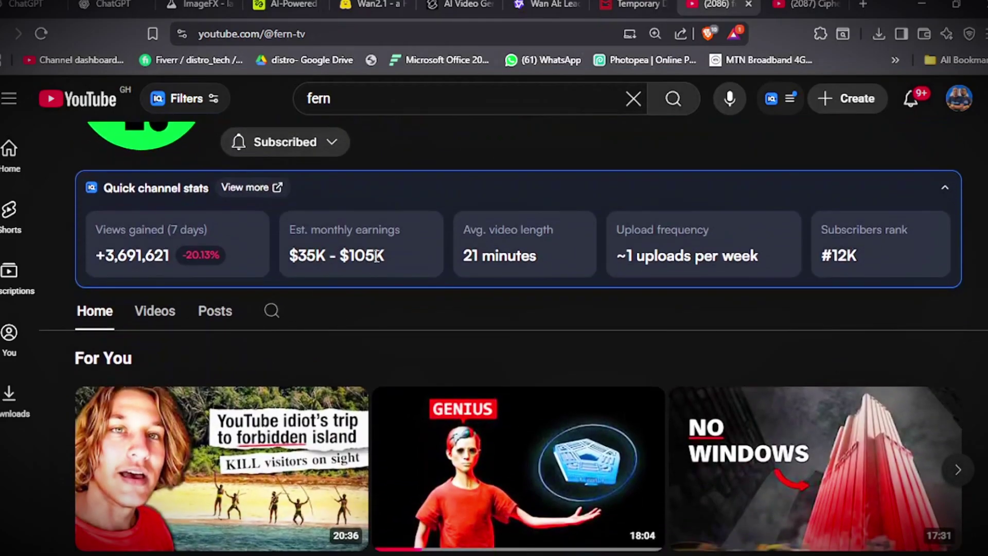
pyautogui.click(788, 6)
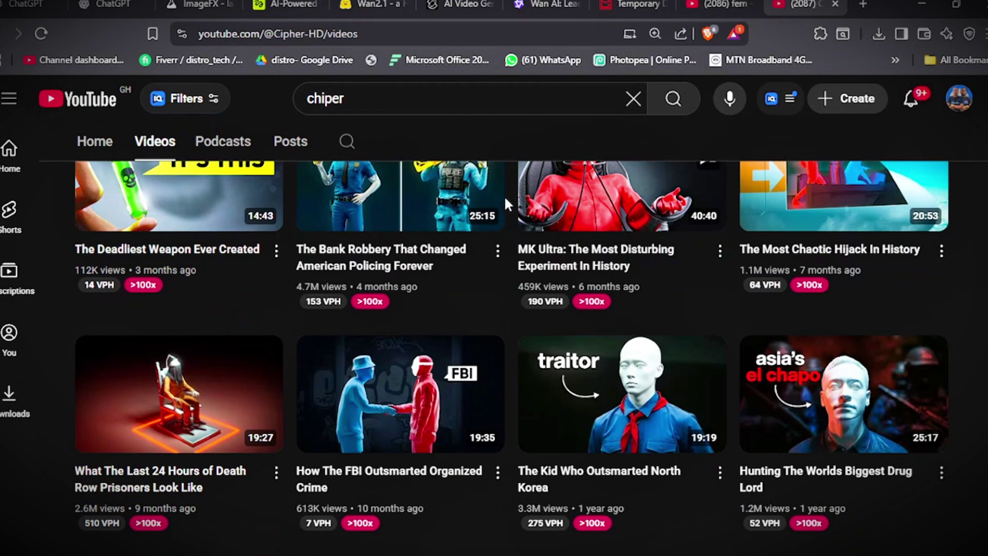
pyautogui.moveTo(843, 424)
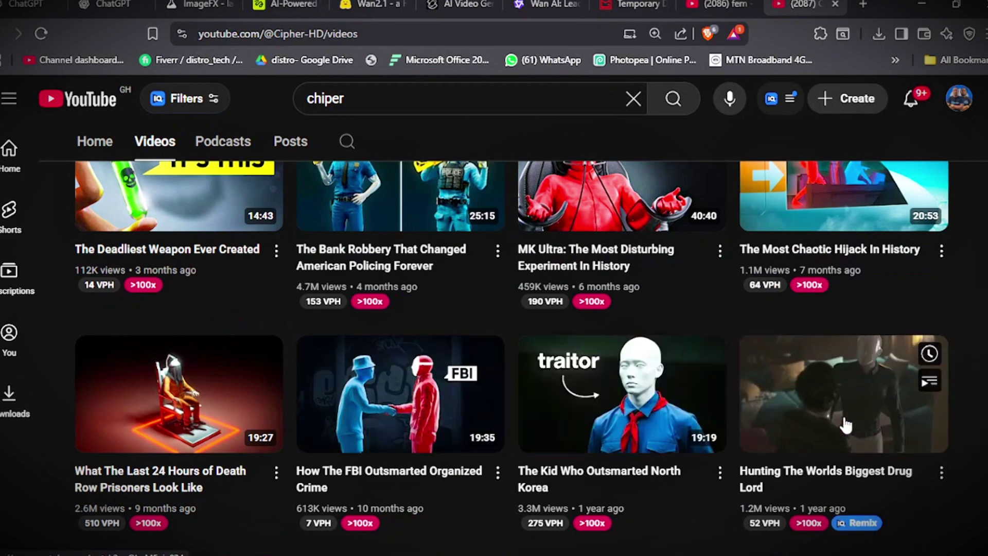
pyautogui.moveTo(366, 342)
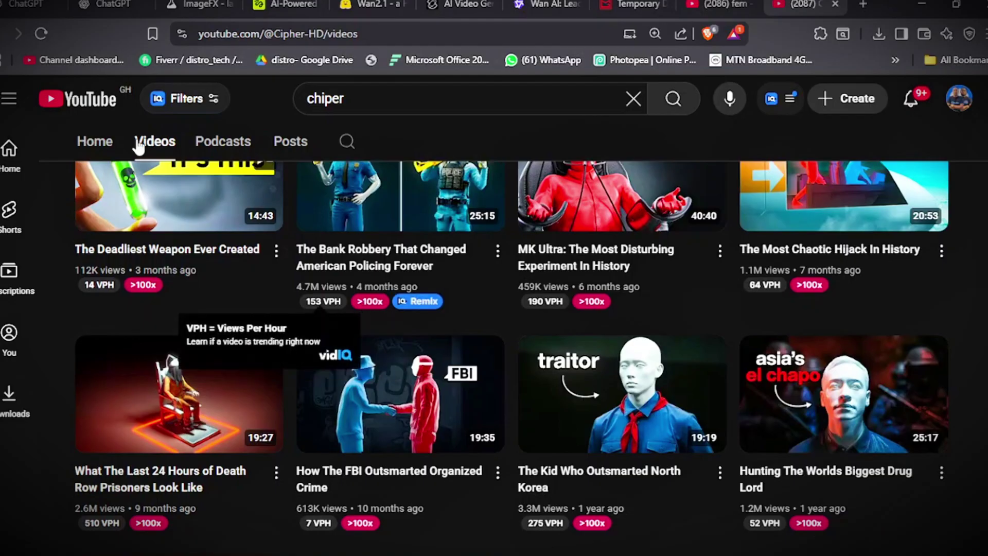
# - Read the 'Chapter 1: The Blackout' script in the Documentary Videos chat, then start a fresh chat
pyautogui.click(23, 6)
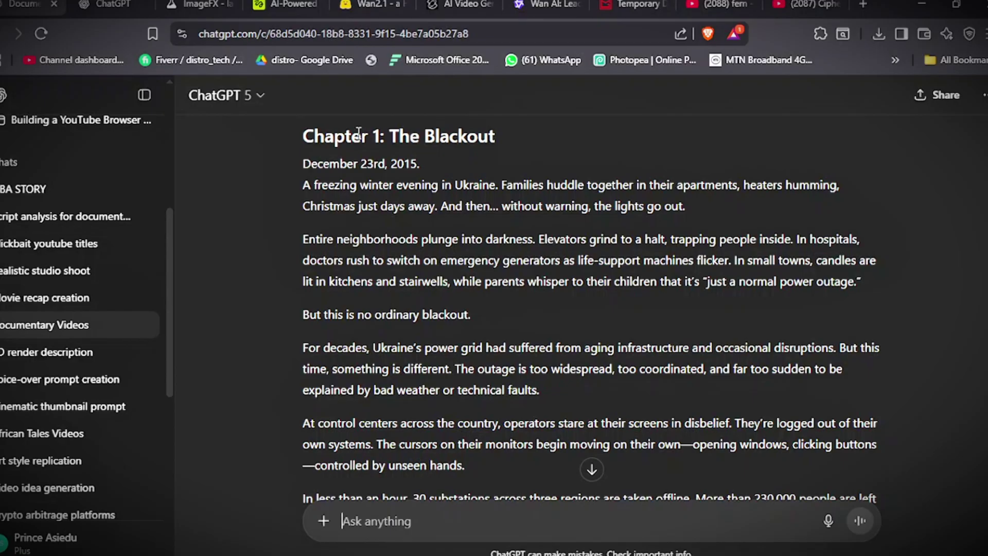
pyautogui.click(101, 7)
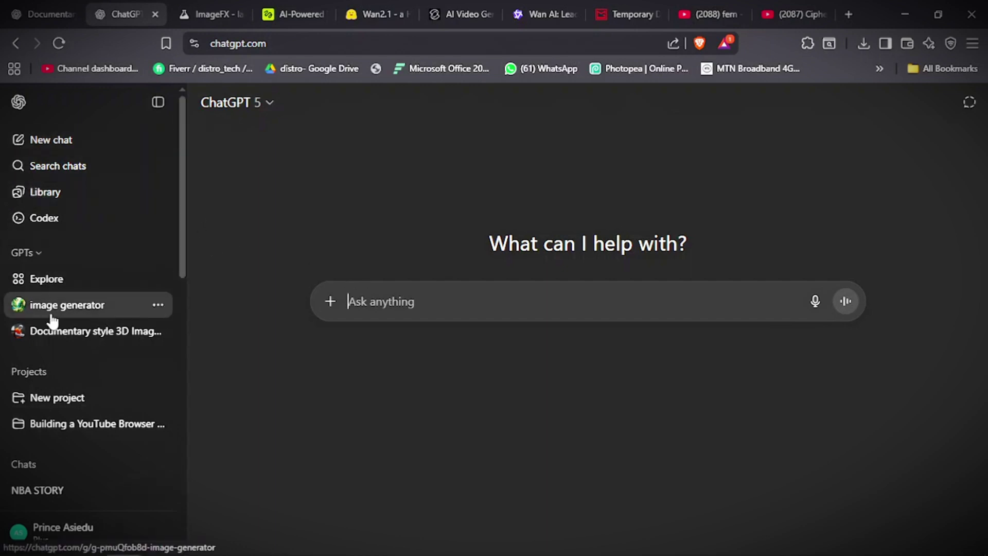
# - Search the GPT directory for '3d documentary' and start a chat with Documentary style 3D Image generator
pyautogui.click(80, 291)
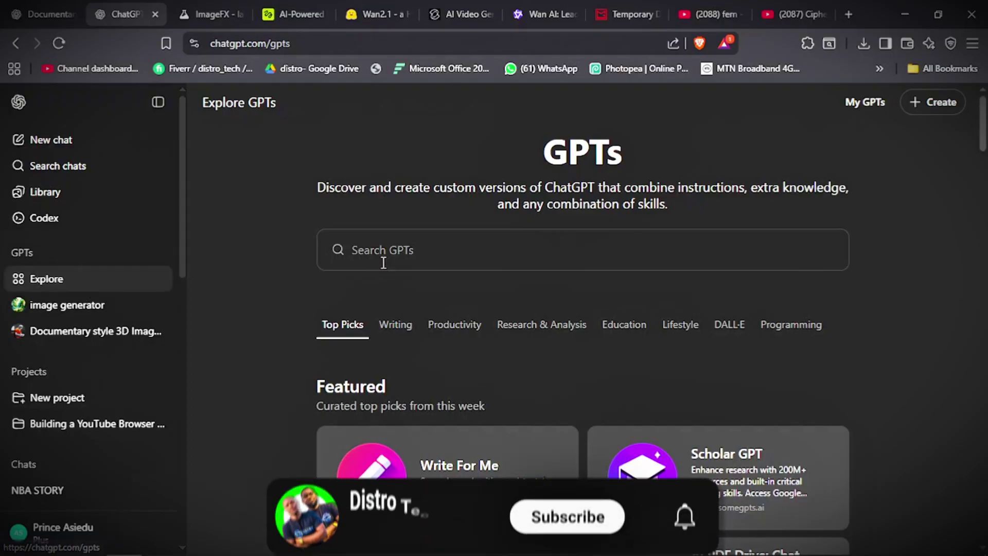
pyautogui.click(387, 258)
pyautogui.write('3')
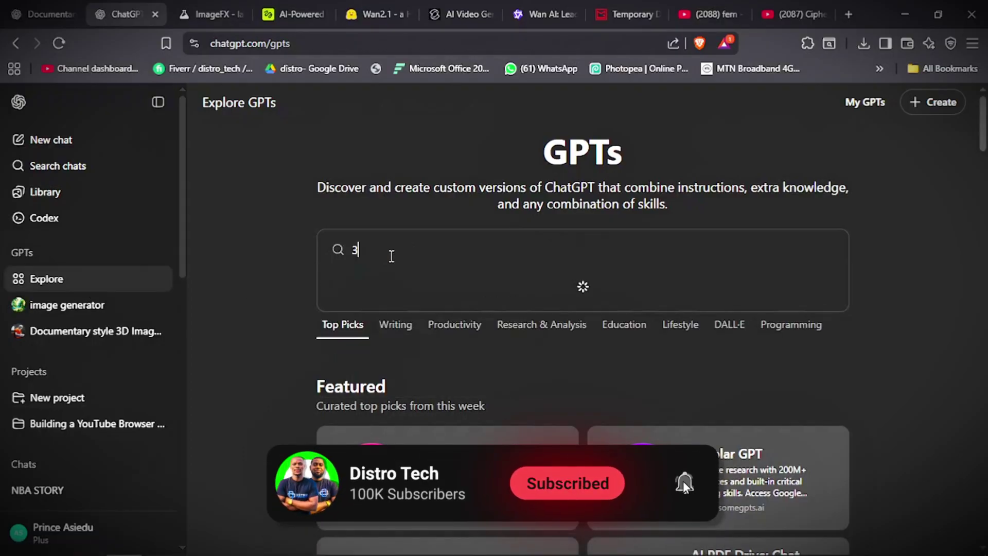
pyautogui.write('d')
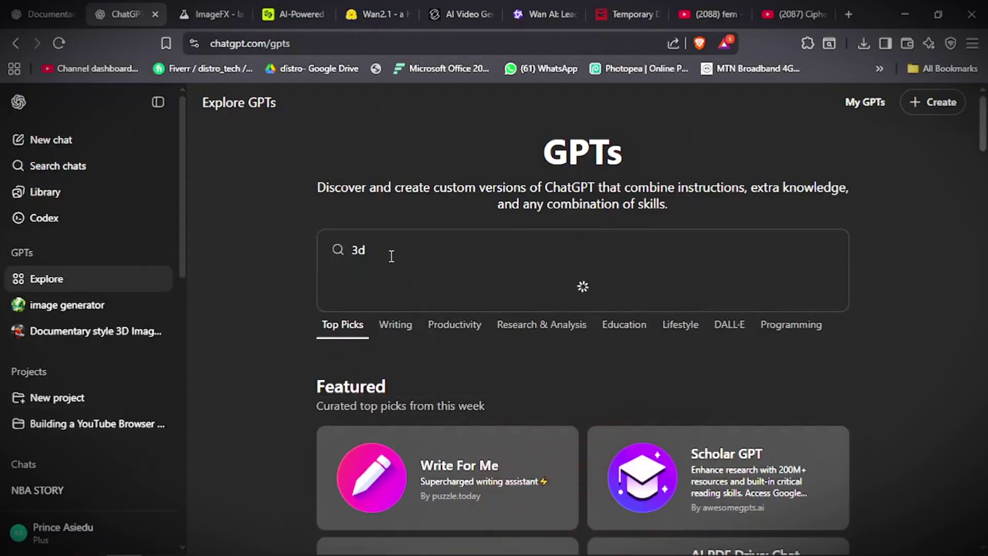
pyautogui.write(' documet')
pyautogui.press('BackSpace')
pyautogui.write('ntary')
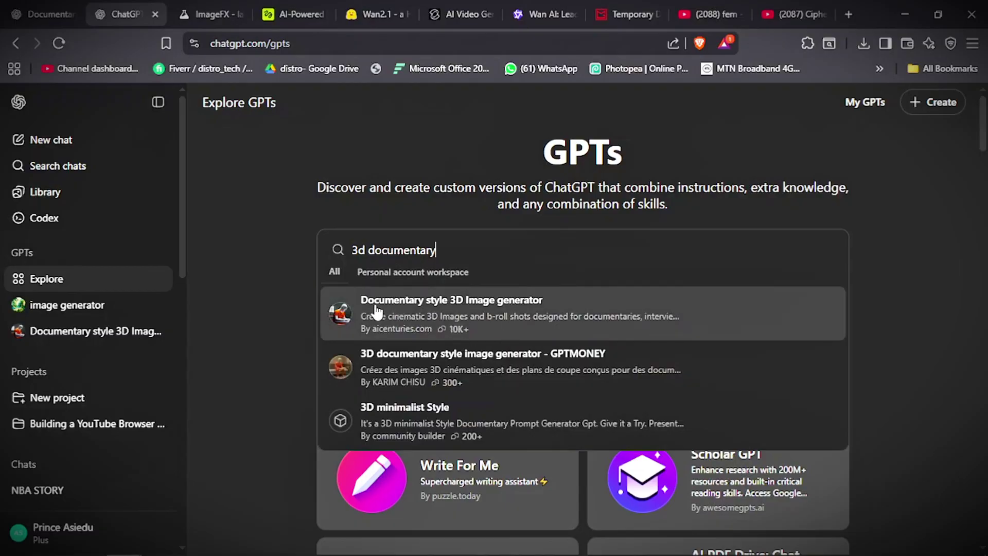
pyautogui.click(595, 310)
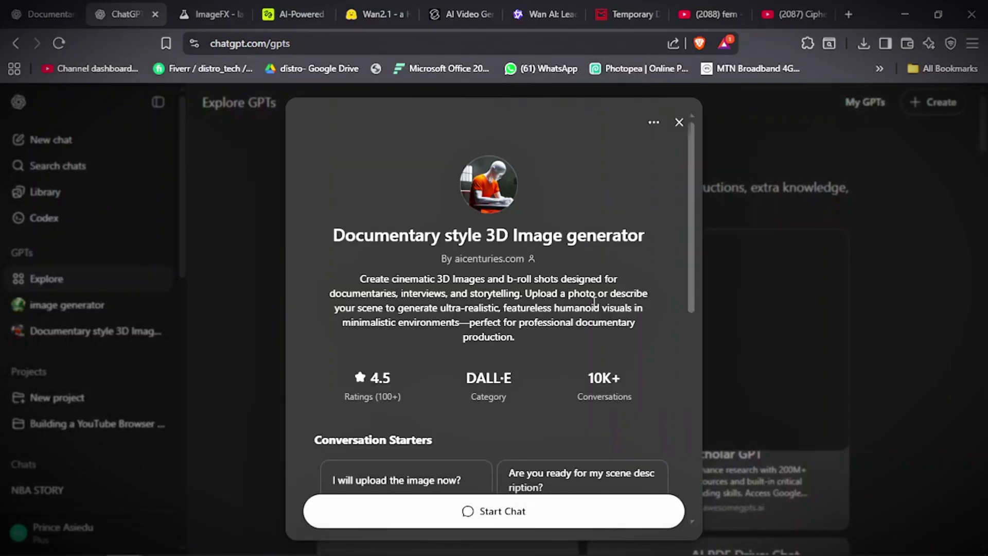
pyautogui.scroll(-3, 685, 219)
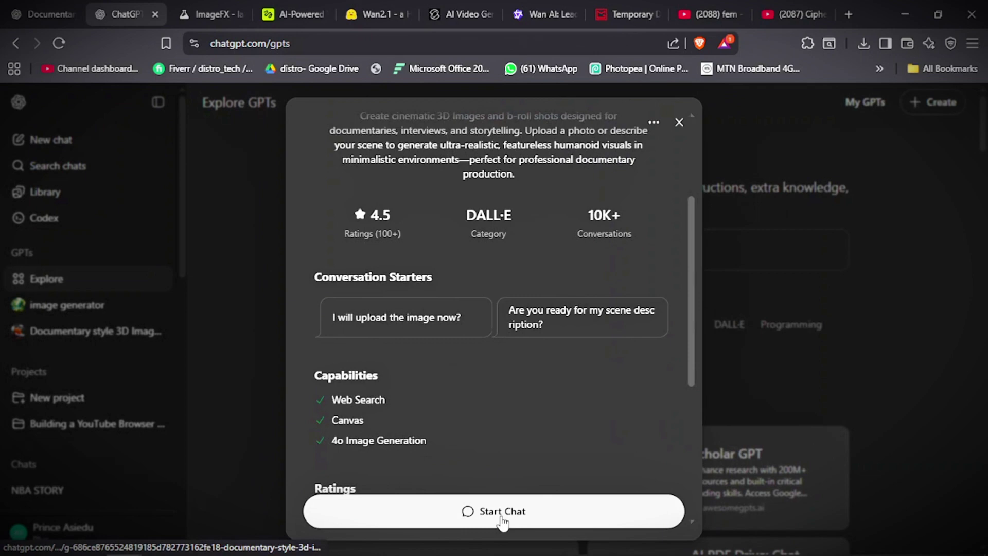
pyautogui.click(543, 494)
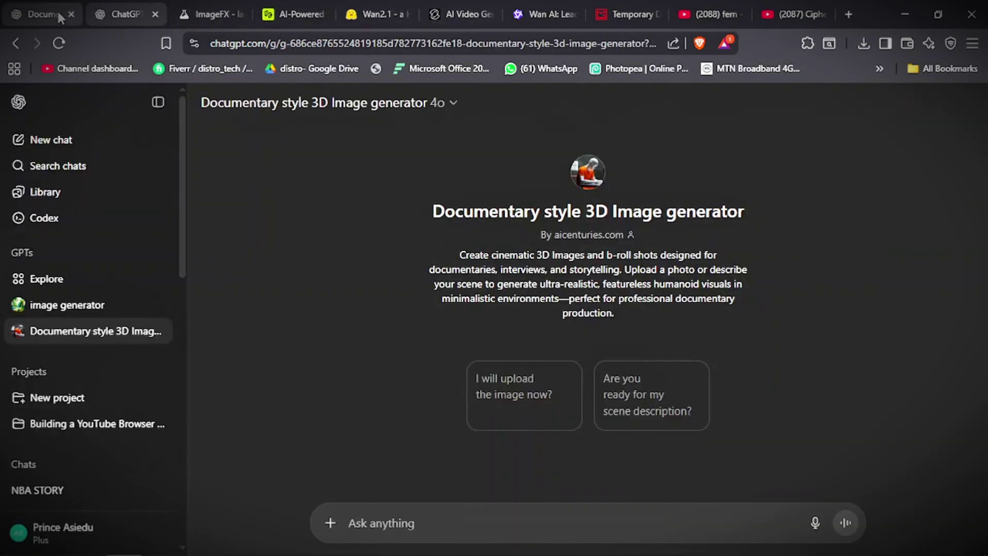
# - Copy the December 23rd, 2015 opening paragraph from the Documentary Videos script chat
pyautogui.click(59, 17)
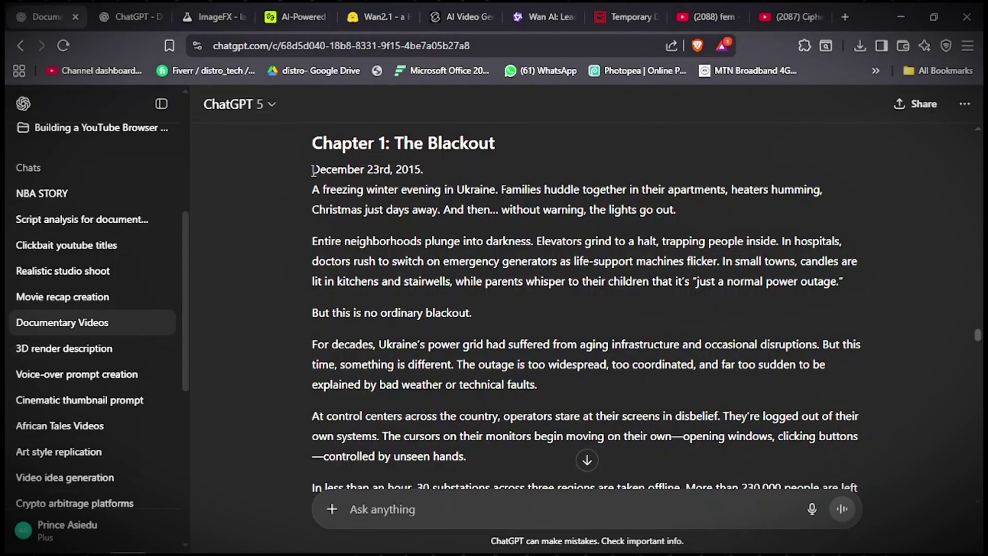
pyautogui.moveTo(314, 170); pyautogui.dragTo(682, 212)
pyautogui.hotkey('ctrl', 'c')
pyautogui.hotkey('ctrl', '-')
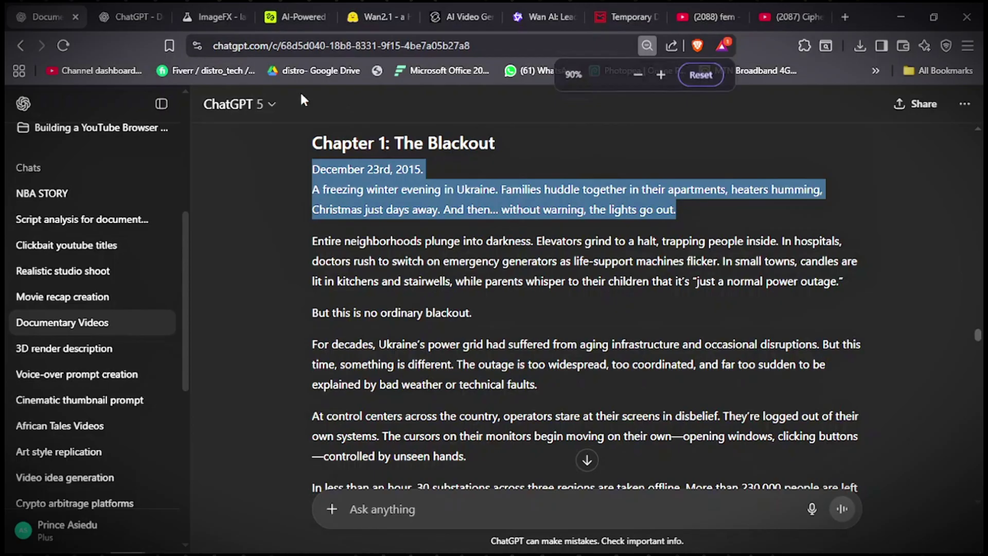
pyautogui.scroll(4, 568, 227)
pyautogui.rightClick(565, 204)
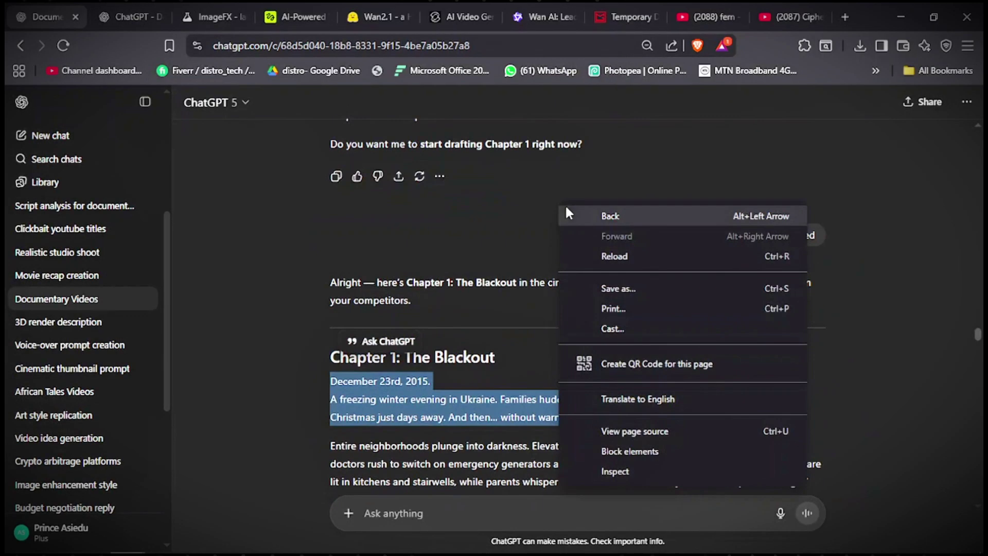
pyautogui.rightClick(426, 400)
# - Paste the blackout passage into the 3D Image generator chat and send it
pyautogui.click(119, 20)
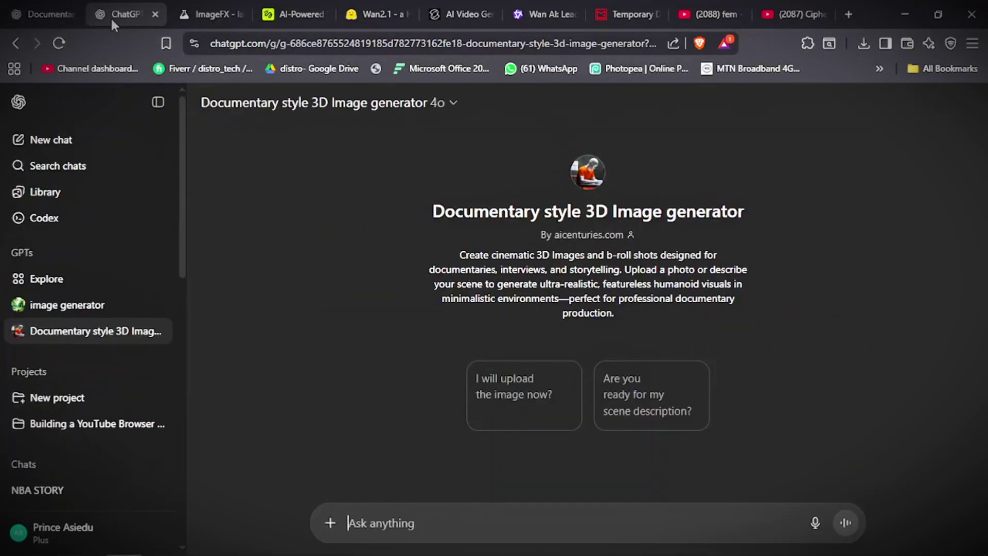
pyautogui.click(390, 511)
pyautogui.hotkey('ctrl', 'v')
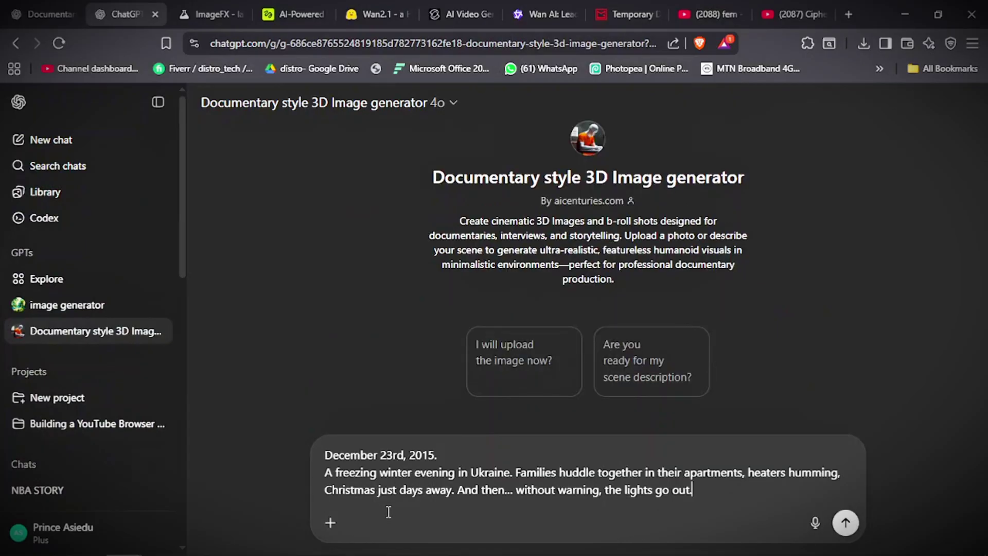
pyautogui.press('Return')
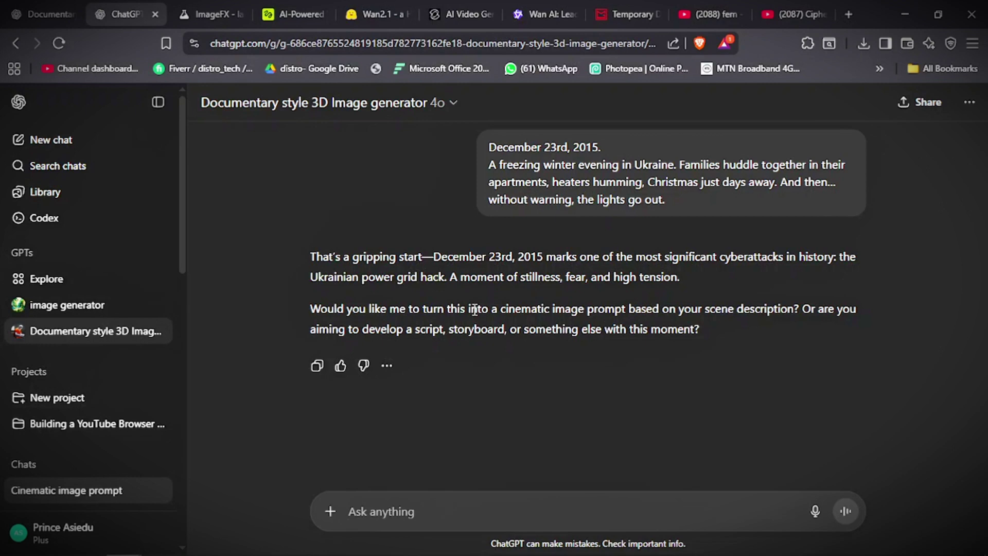
# - Copy the GPT's suggested cinematic image prompt phrase and send it back as the next message
pyautogui.moveTo(423, 309); pyautogui.dragTo(793, 310)
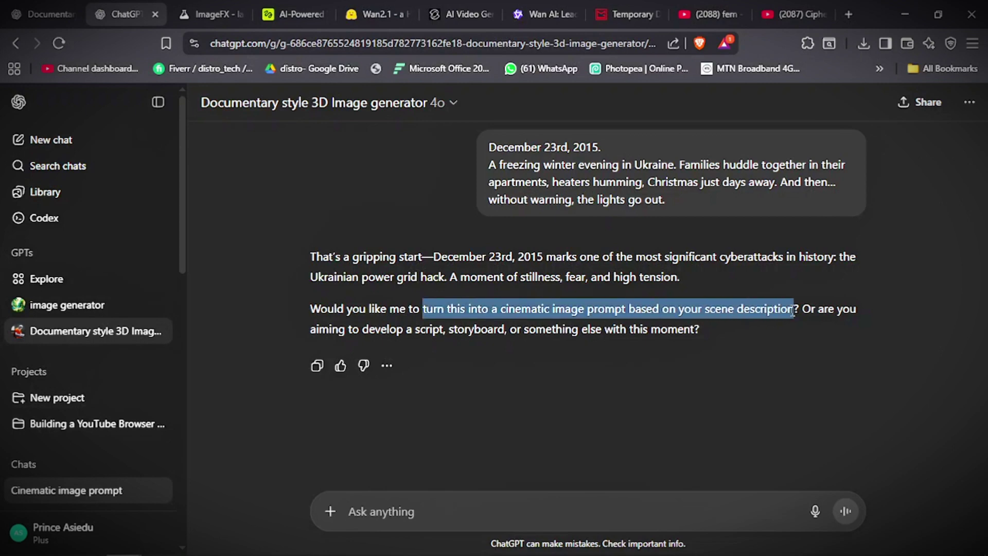
pyautogui.hotkey('ctrl', 'c')
pyautogui.click(425, 515)
pyautogui.hotkey('ctrl', 'v')
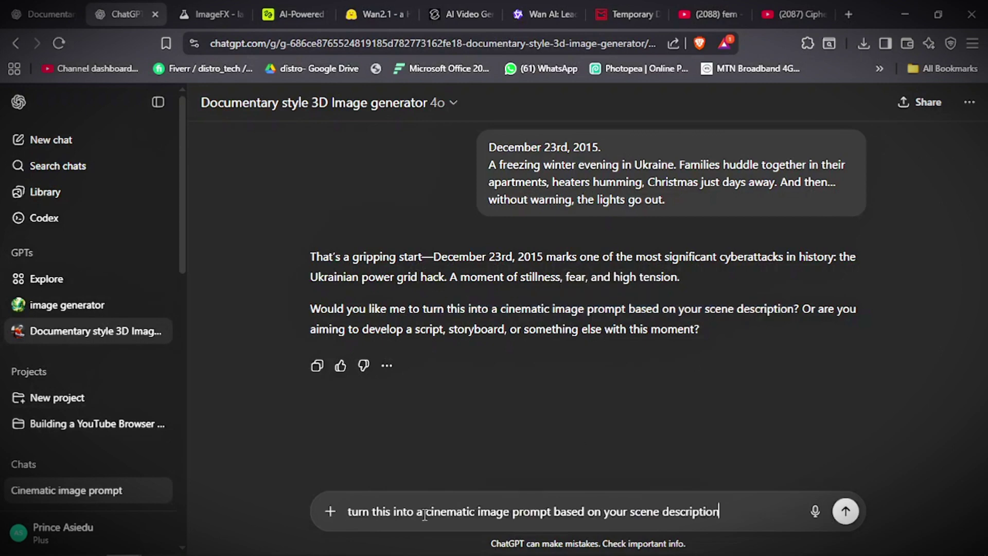
pyautogui.press('Return')
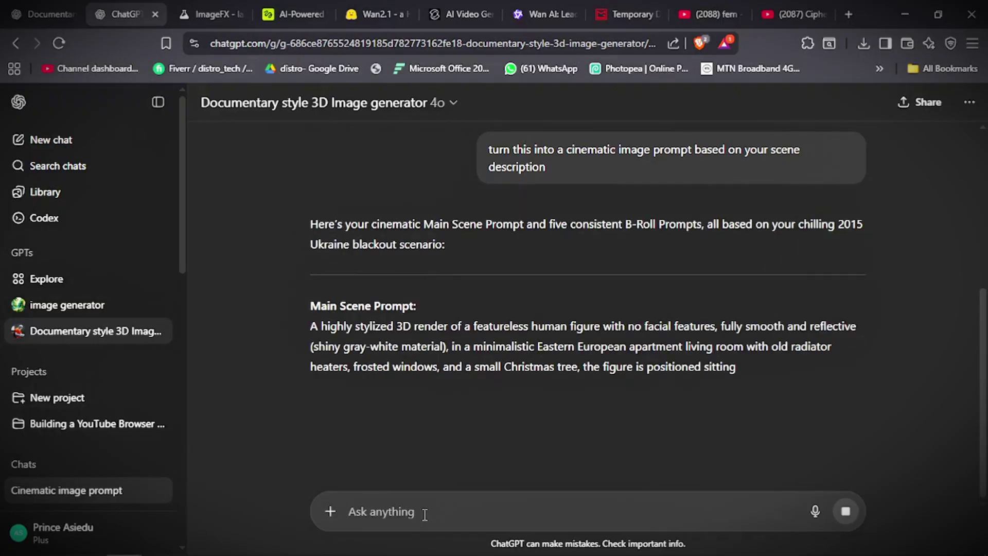
# - Copy the full Main Scene Prompt paragraph from the GPT's reply
pyautogui.tripleClick(313, 326)
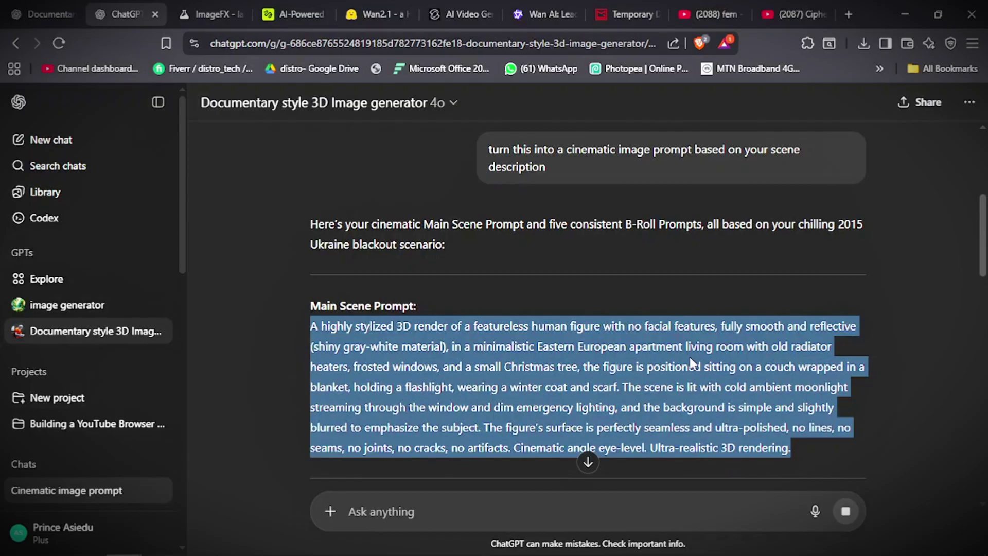
pyautogui.rightClick(690, 357)
pyautogui.click(582, 372)
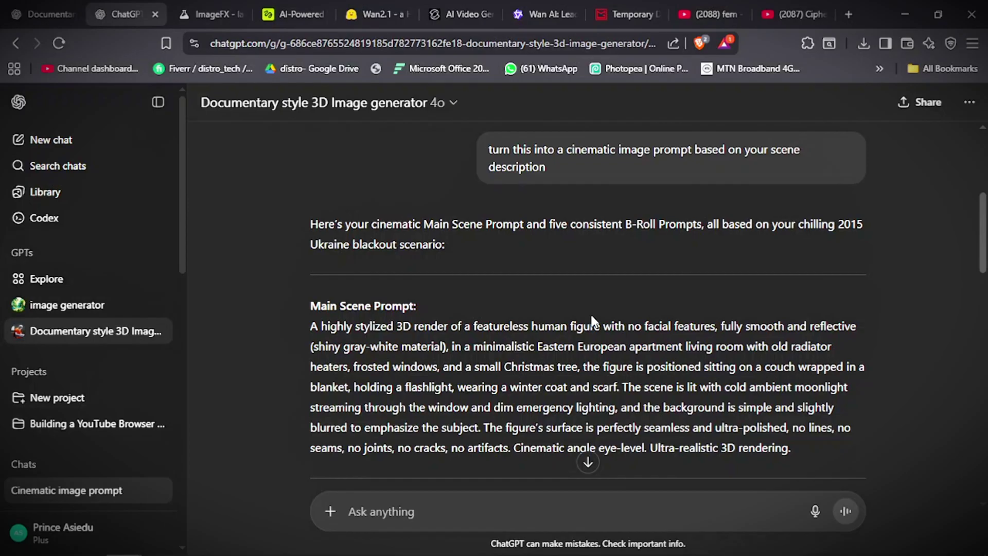
# - Paste the Main Scene Prompt into ImageFX and generate four 3D renders of the moonlit apartment
pyautogui.click(214, 14)
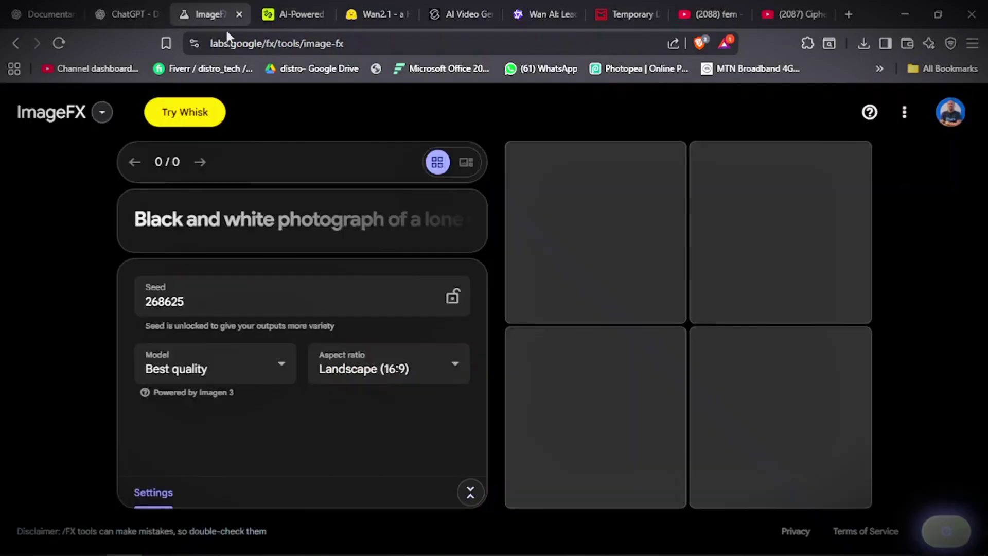
pyautogui.click(131, 22)
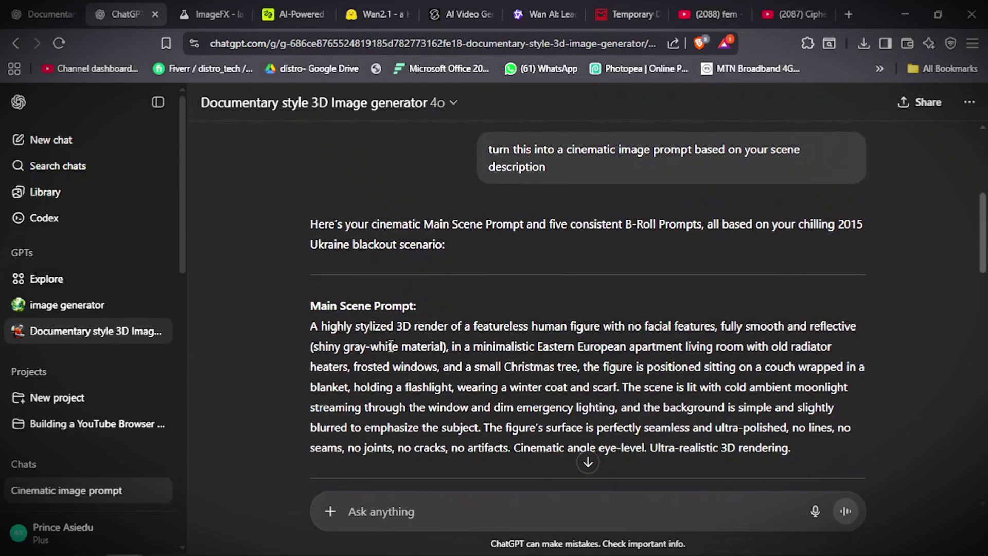
pyautogui.click(196, 16)
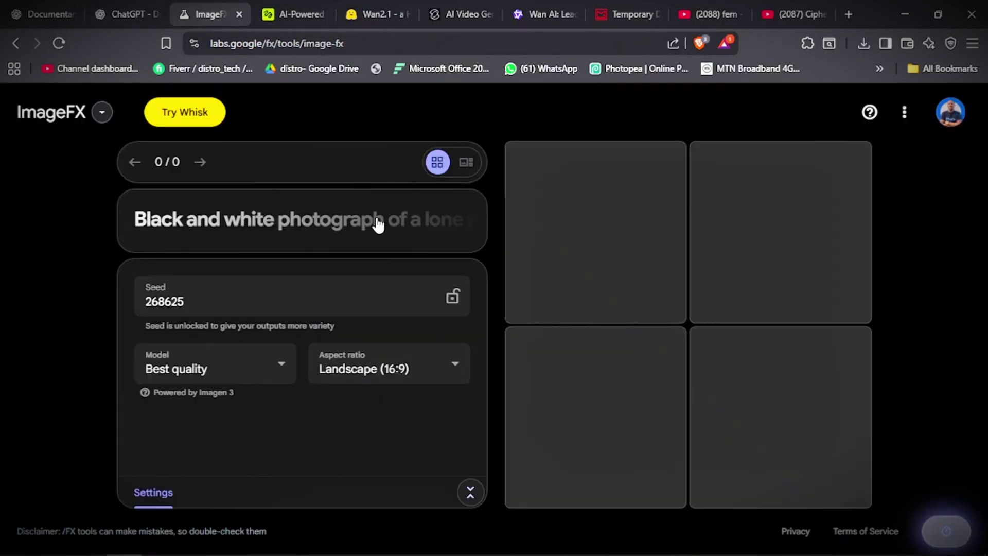
pyautogui.click(281, 222)
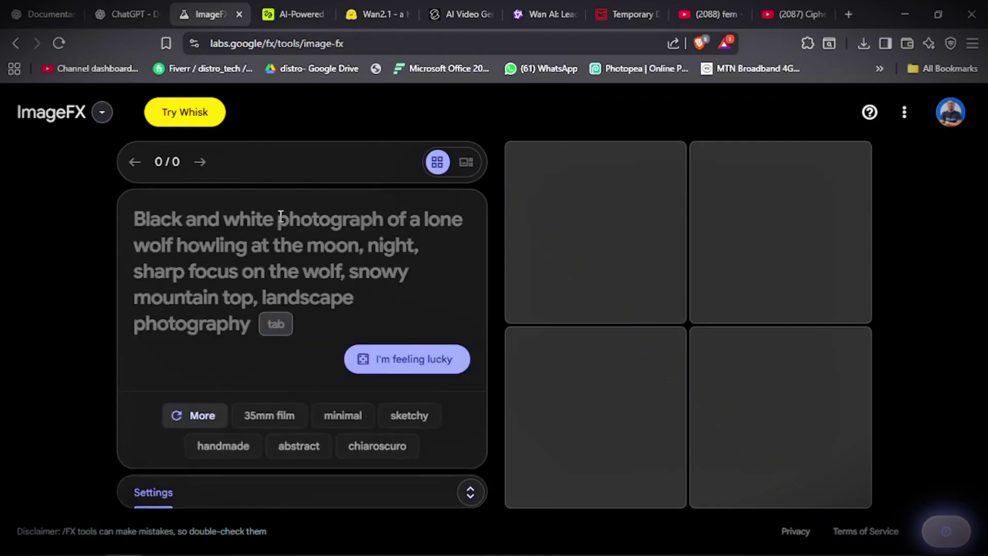
pyautogui.hotkey('ctrl', 'v')
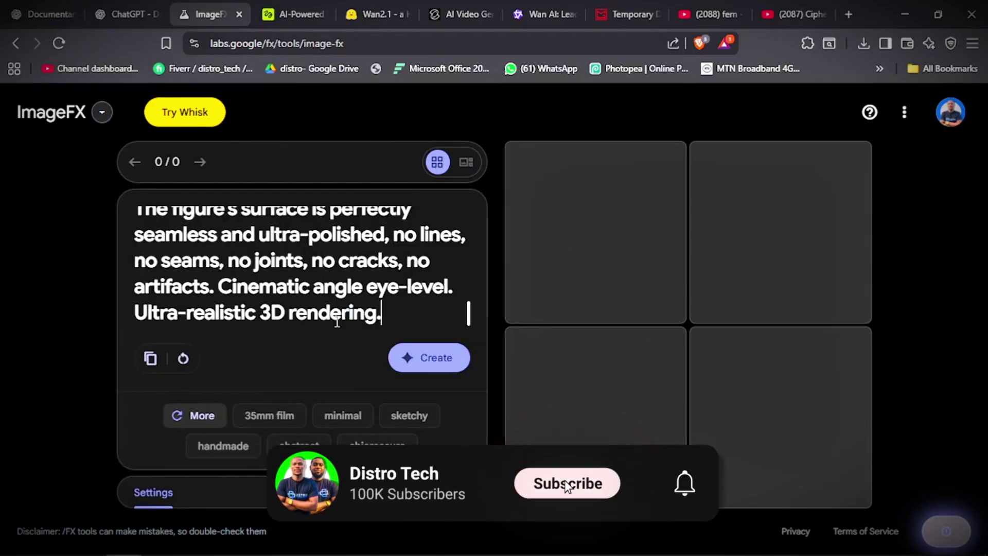
pyautogui.click(433, 359)
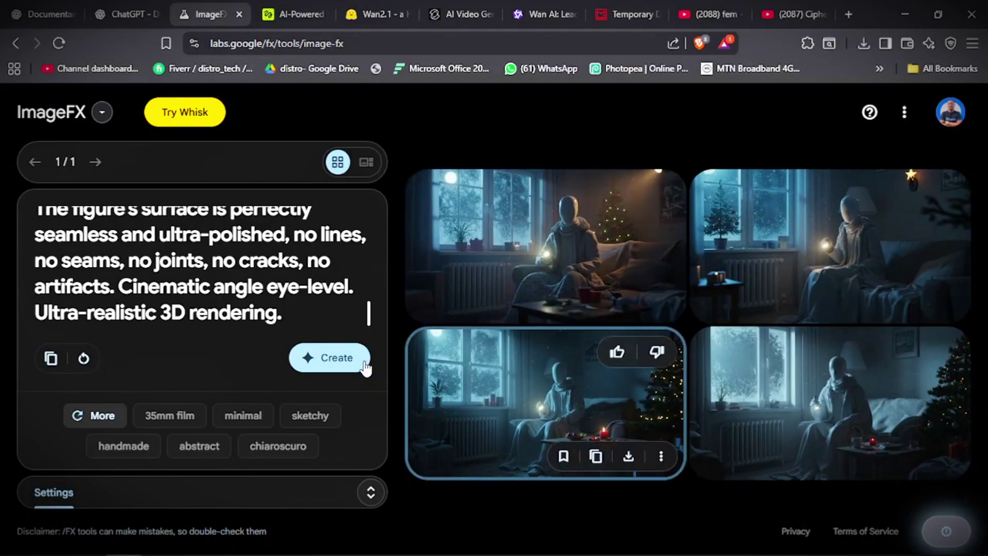
# - Generate a new batch and download the bottom-right render to the Desktop as Image_fx (14).jpg
pyautogui.click(335, 357)
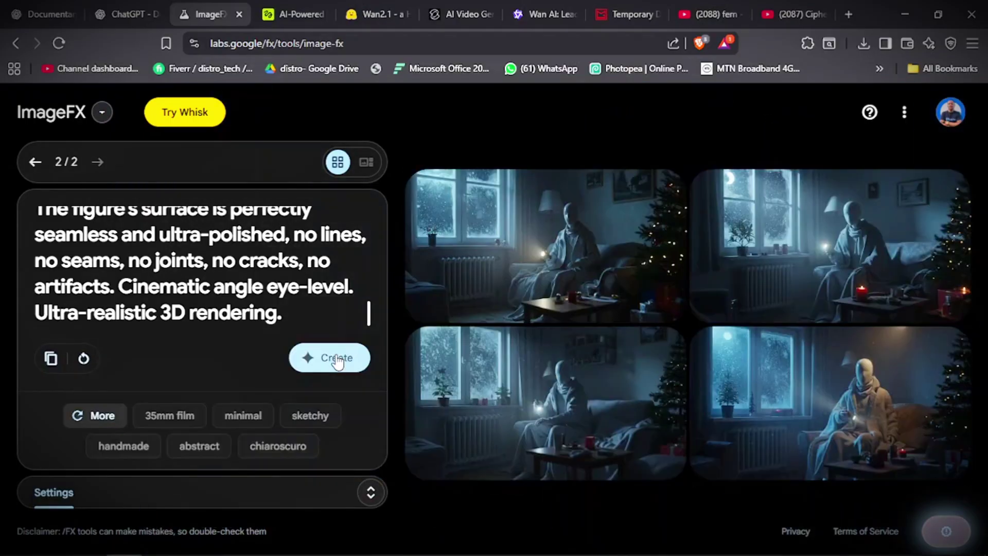
pyautogui.click(798, 411)
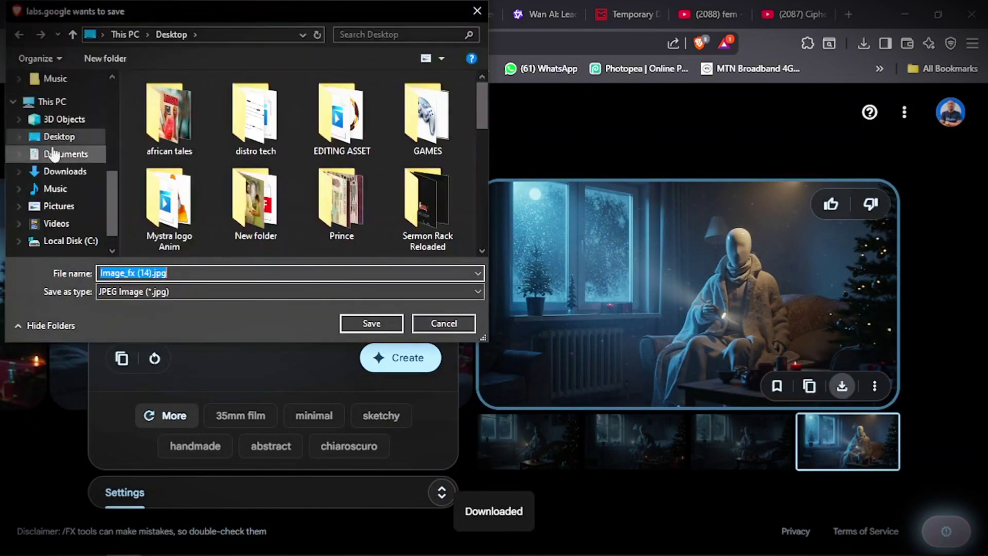
pyautogui.click(378, 318)
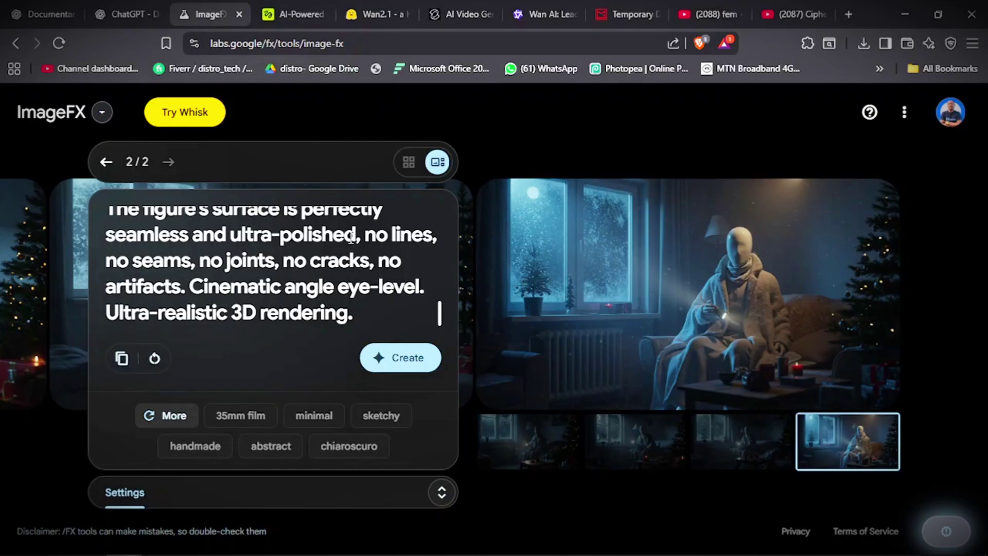
# - Look over the Kling AI and Wan tabs, then close Higgsfield's Unlimited Bundle popup
pyautogui.click(293, 14)
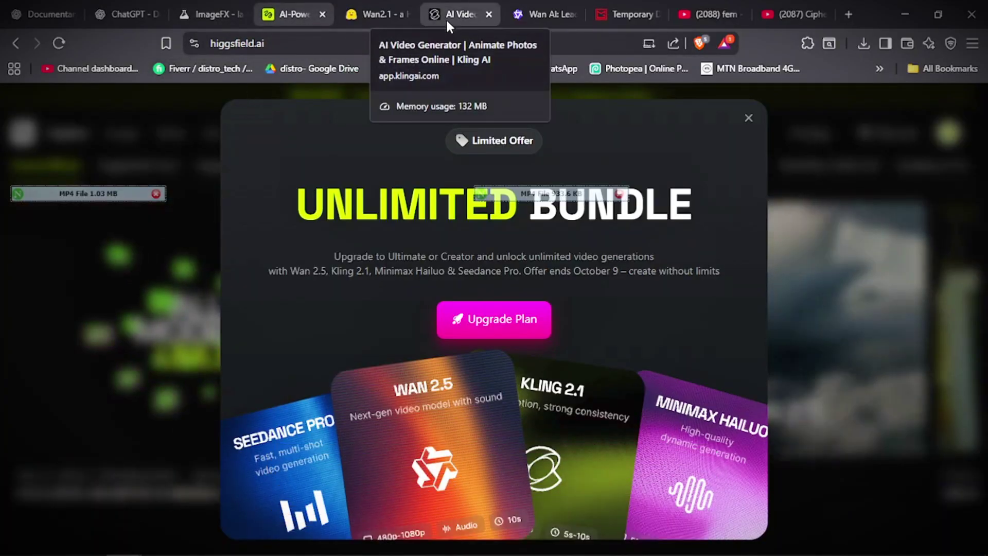
pyautogui.click(435, 12)
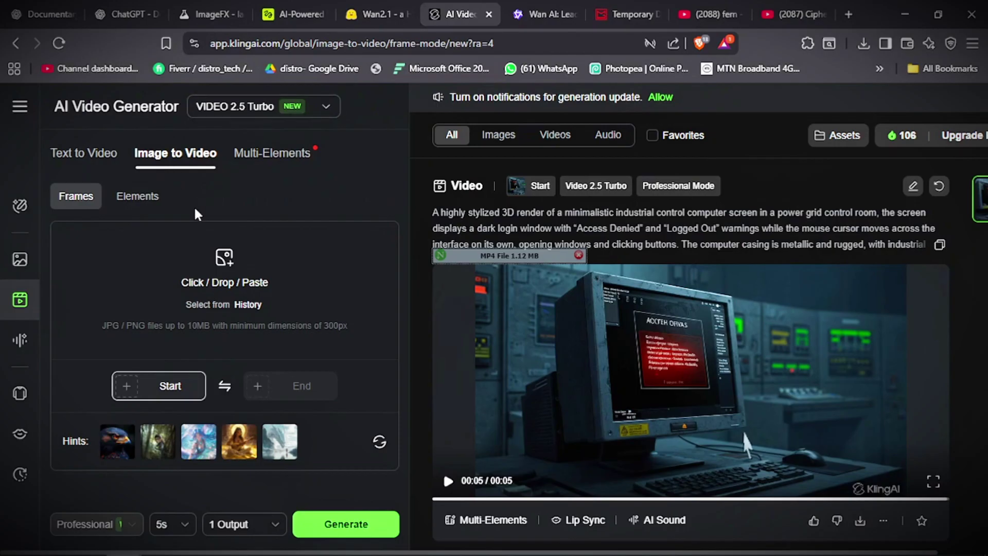
pyautogui.click(536, 15)
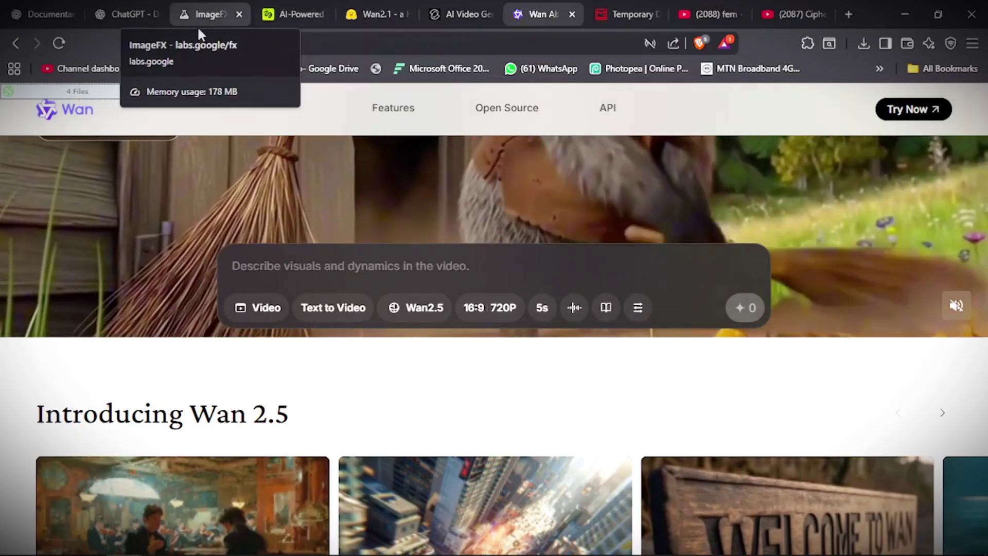
pyautogui.click(280, 24)
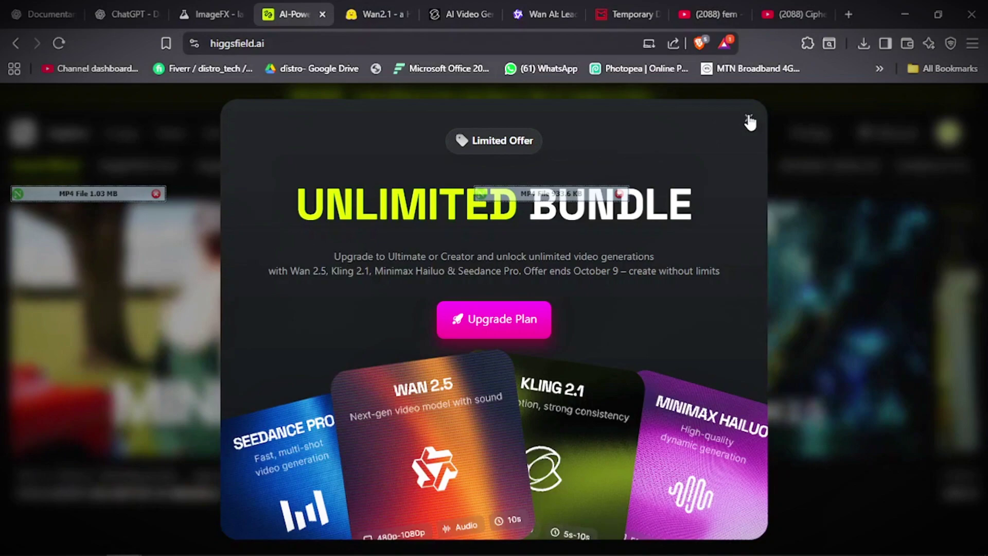
pyautogui.click(748, 117)
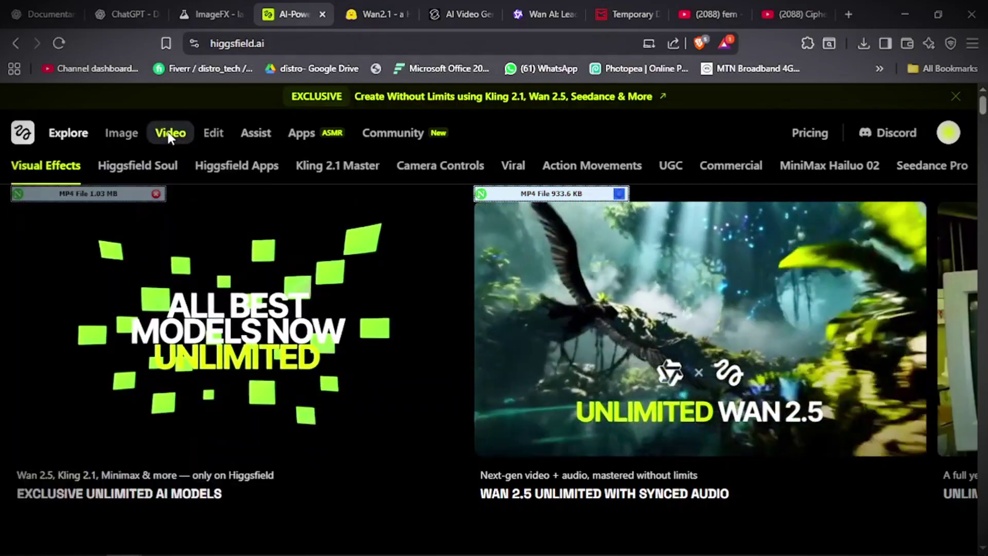
# - On Higgsfield's Video page, swap the old start frame for Image_fx (14).jpg from the Desktop
pyautogui.click(168, 132)
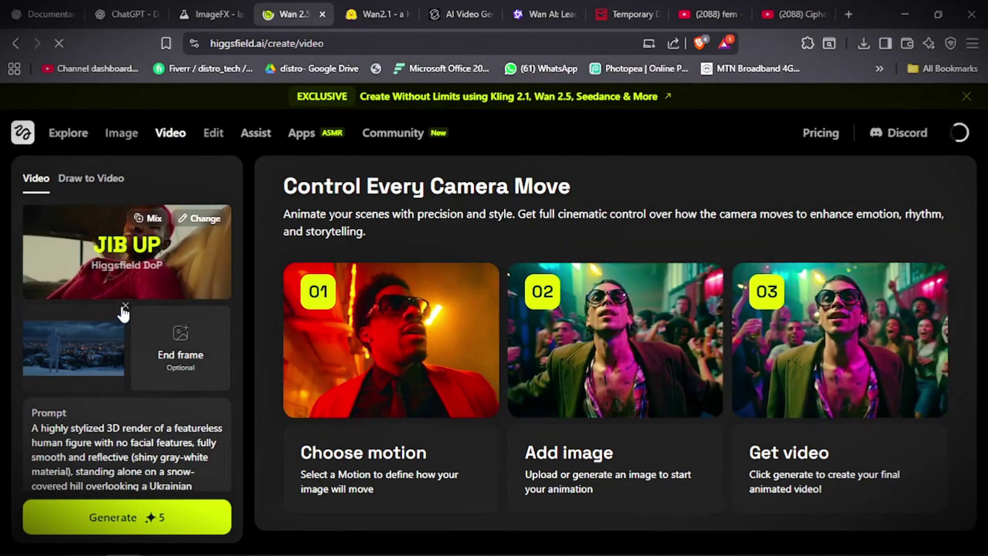
pyautogui.click(125, 306)
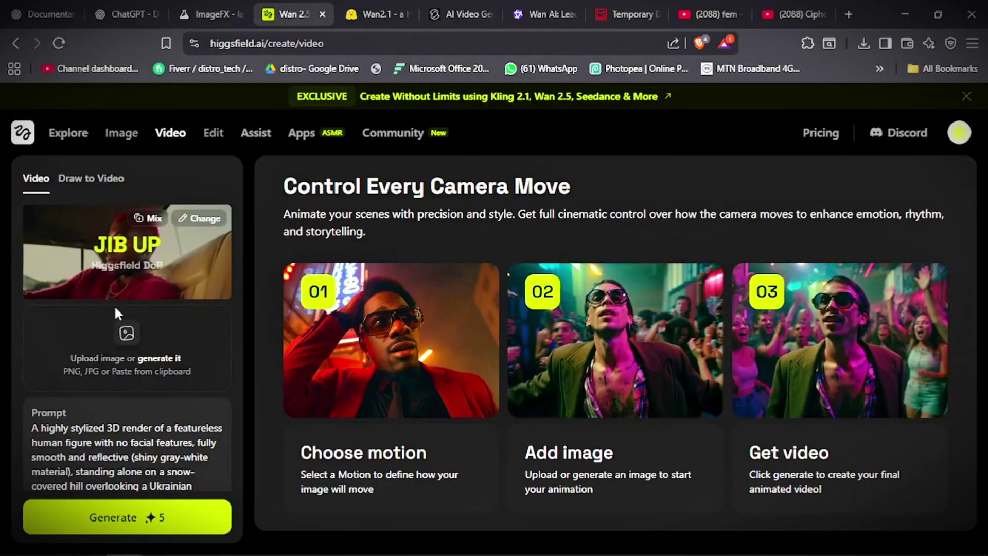
pyautogui.click(124, 334)
pyautogui.scroll(-5, 231, 172)
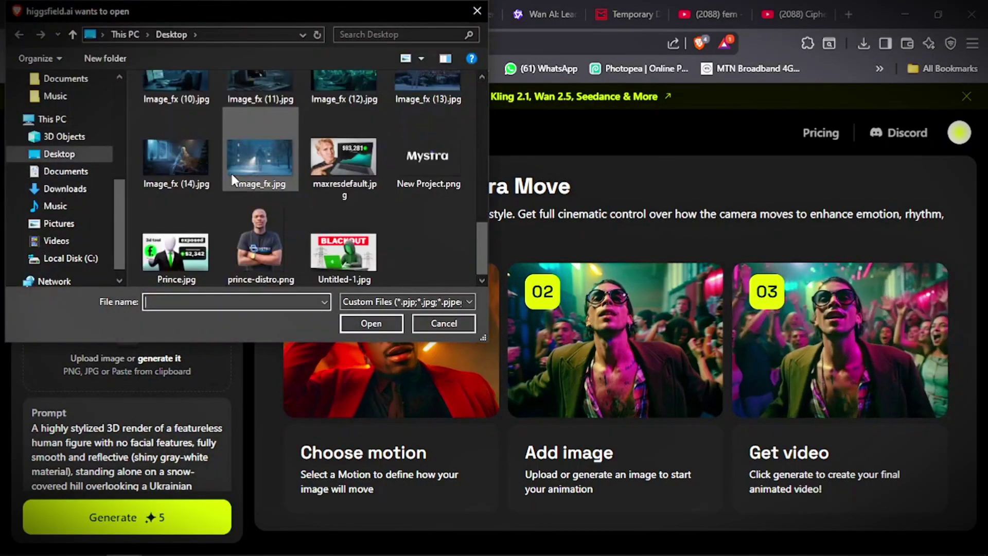
pyautogui.click(194, 150)
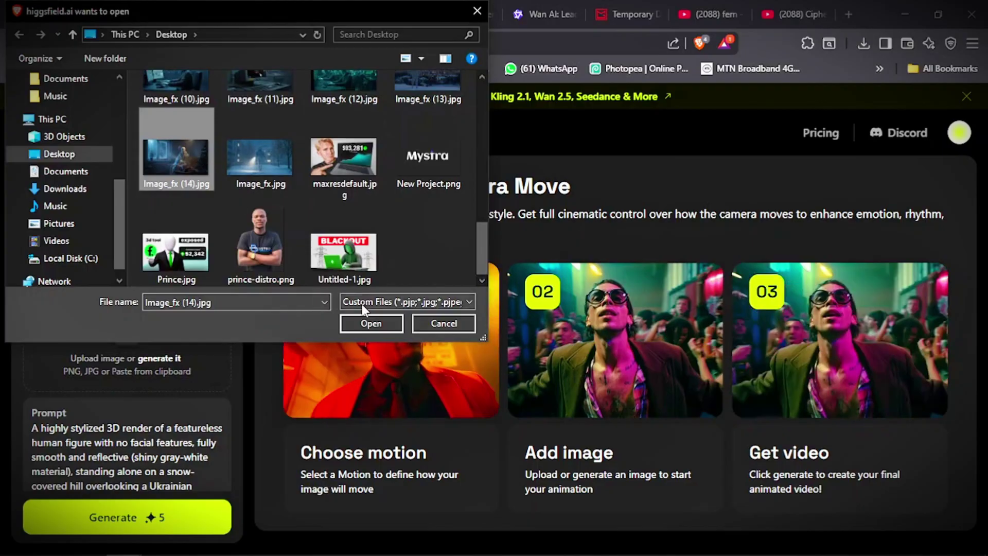
pyautogui.click(370, 323)
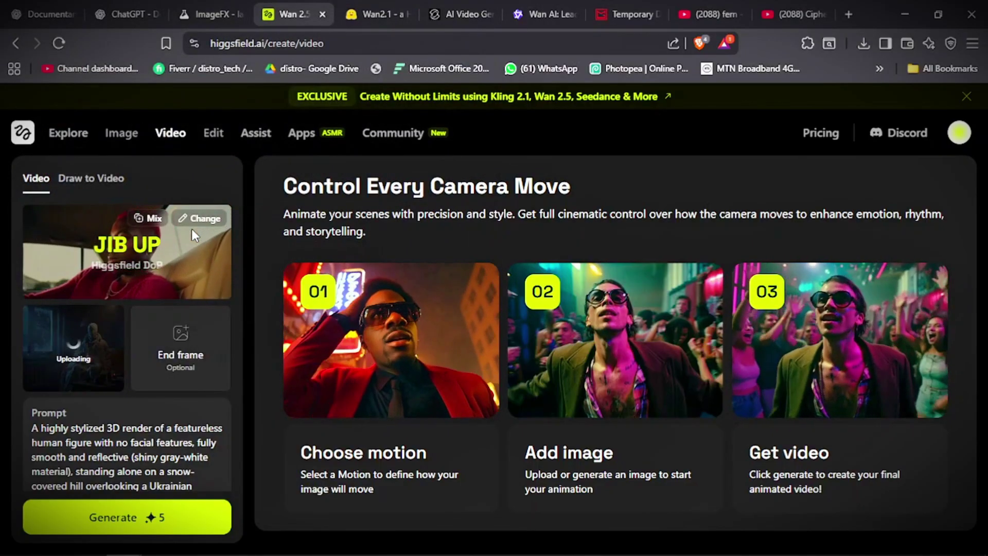
pyautogui.scroll(-2, 72, 245)
# - Clear the old text from Higgsfield's Prompt box
pyautogui.doubleClick(83, 316)
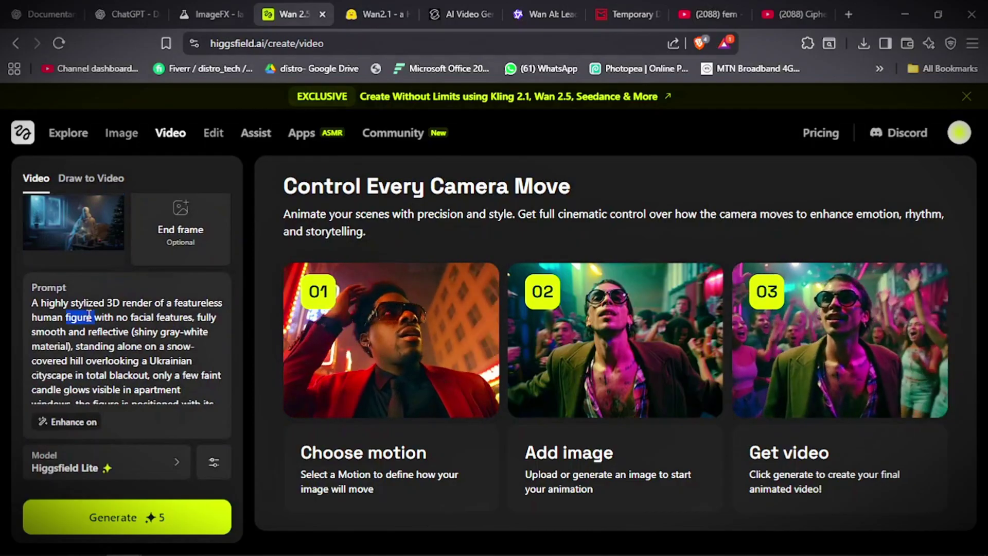
pyautogui.hotkey('ctrl', 'a')
pyautogui.press('BackSpace')
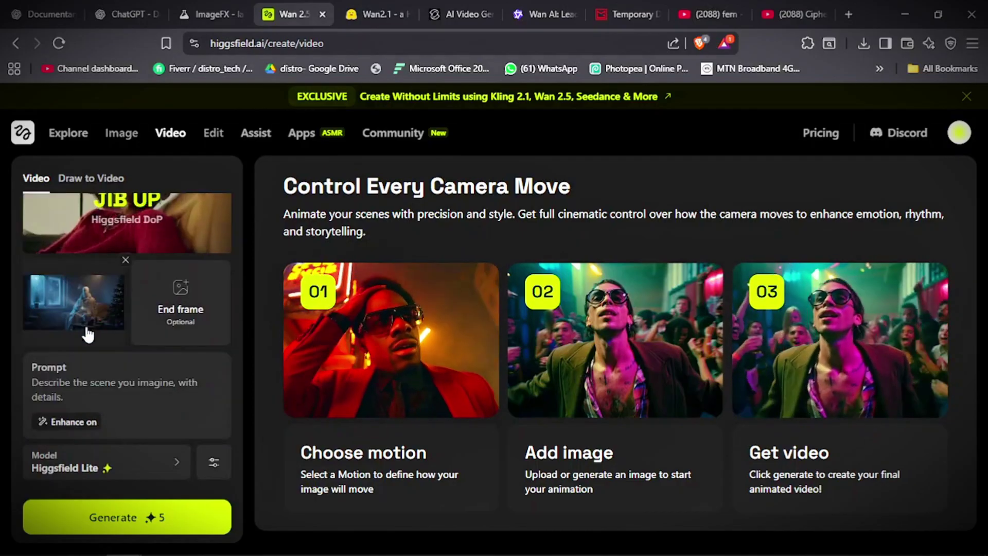
# - Paste ChatGPT's Main Scene Prompt, ending 'Ultra-realistic 3D rendering.', into the Prompt box
pyautogui.hotkey('ctrl', '2')
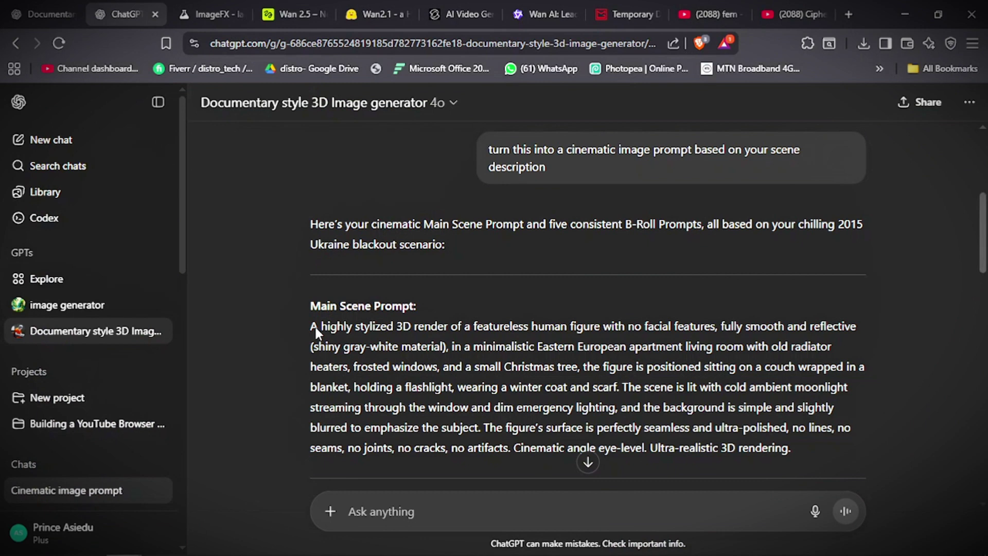
pyautogui.moveTo(312, 327); pyautogui.dragTo(608, 404)
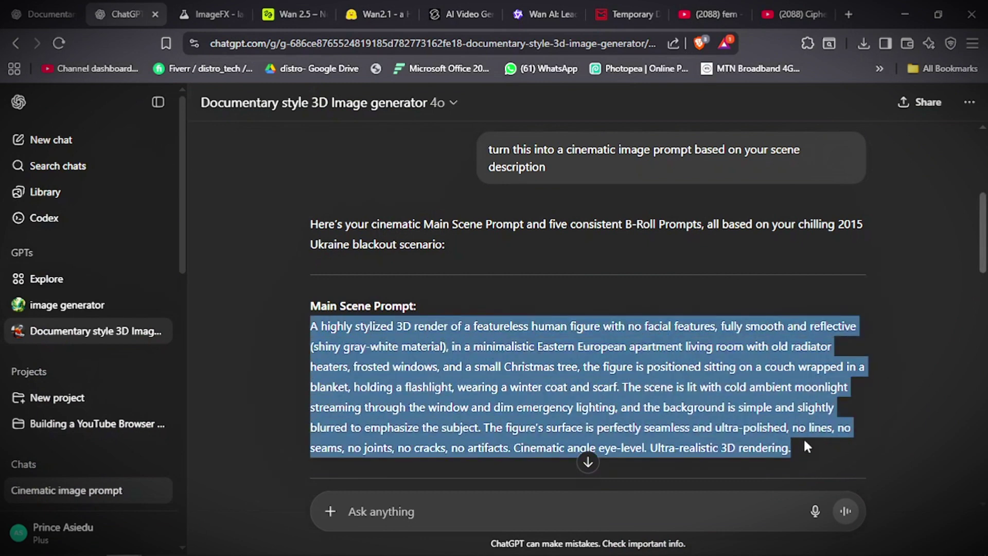
pyautogui.click(277, 20)
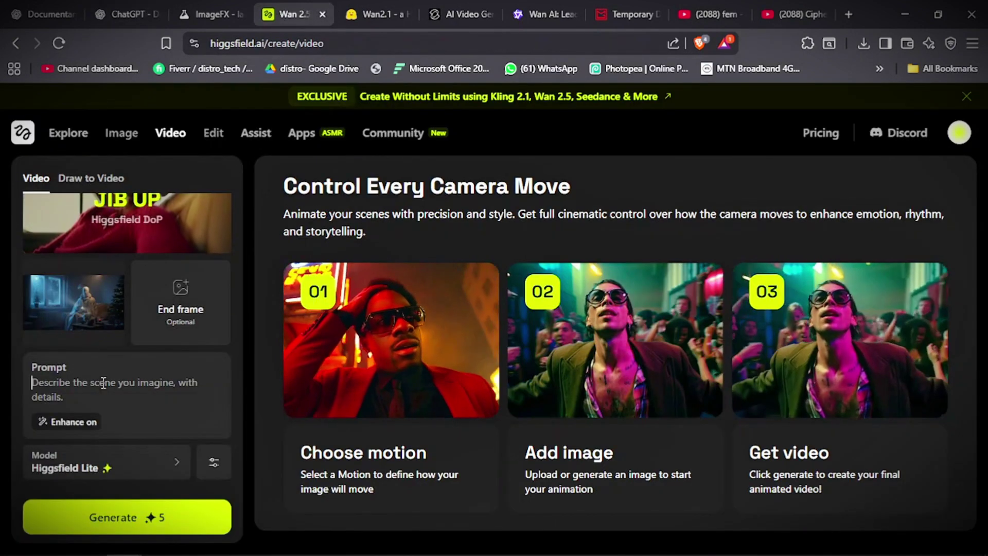
pyautogui.click(103, 382)
pyautogui.hotkey('ctrl', 'v')
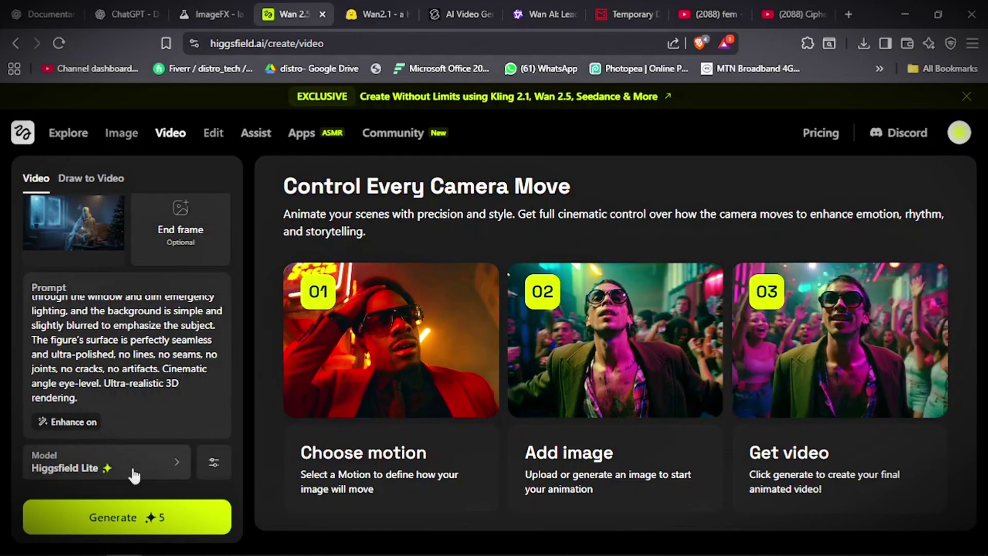
# - Keep Higgsfield Lite as the model and show Advanced settings: 5s duration, random seed, 30 steps
pyautogui.click(175, 466)
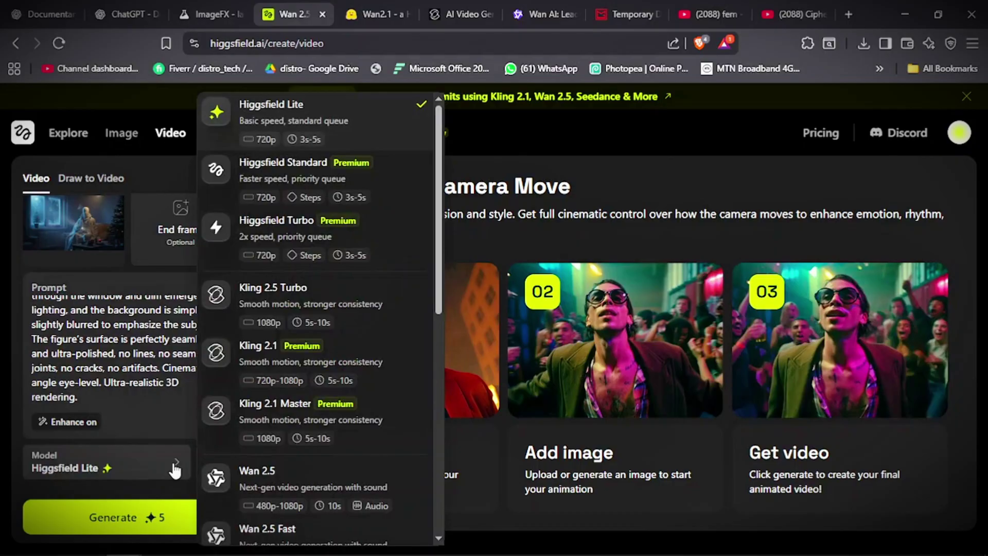
pyautogui.scroll(-8, 242, 153)
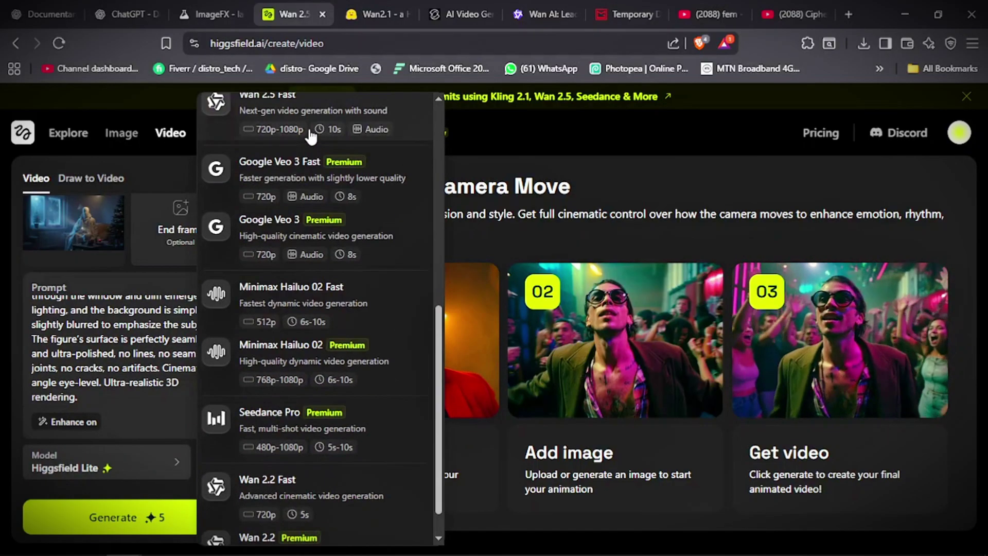
pyautogui.scroll(4, 311, 137)
pyautogui.scroll(-1, 310, 137)
pyautogui.moveTo(436, 260); pyautogui.dragTo(444, 123)
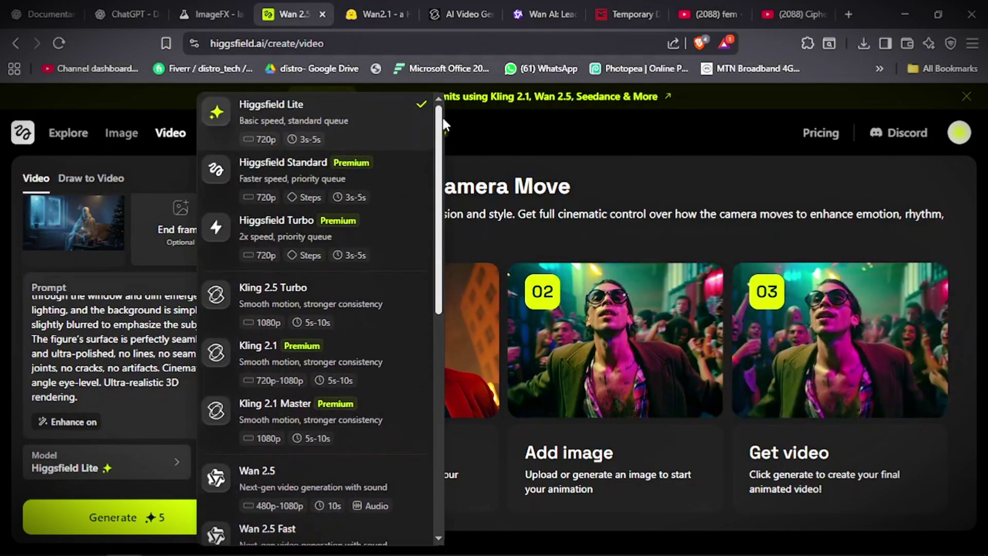
pyautogui.click(403, 119)
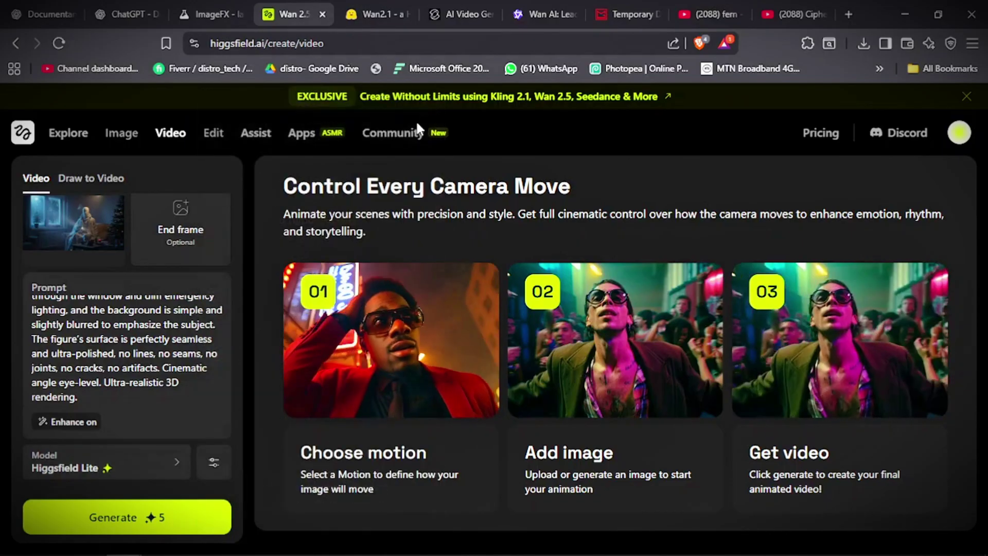
pyautogui.click(214, 463)
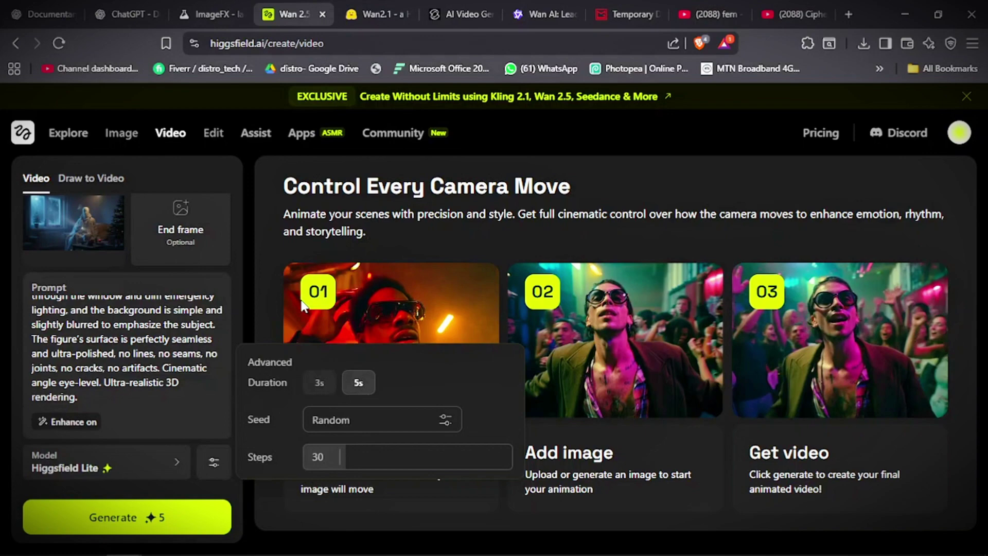
# - Swap the Jib Up camera motion for Dolly In, start generating, and switch to the Kling AI tab
pyautogui.click(262, 315)
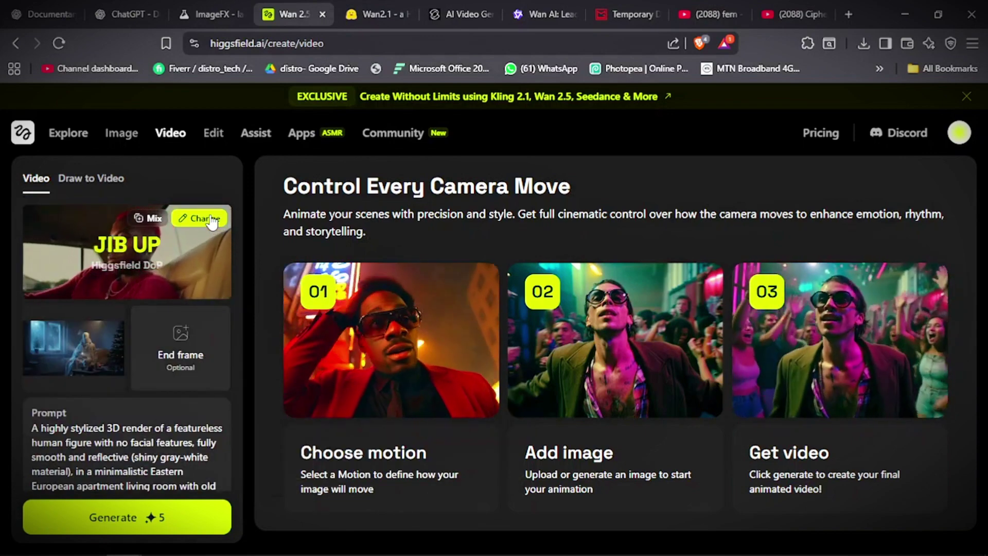
pyautogui.click(212, 221)
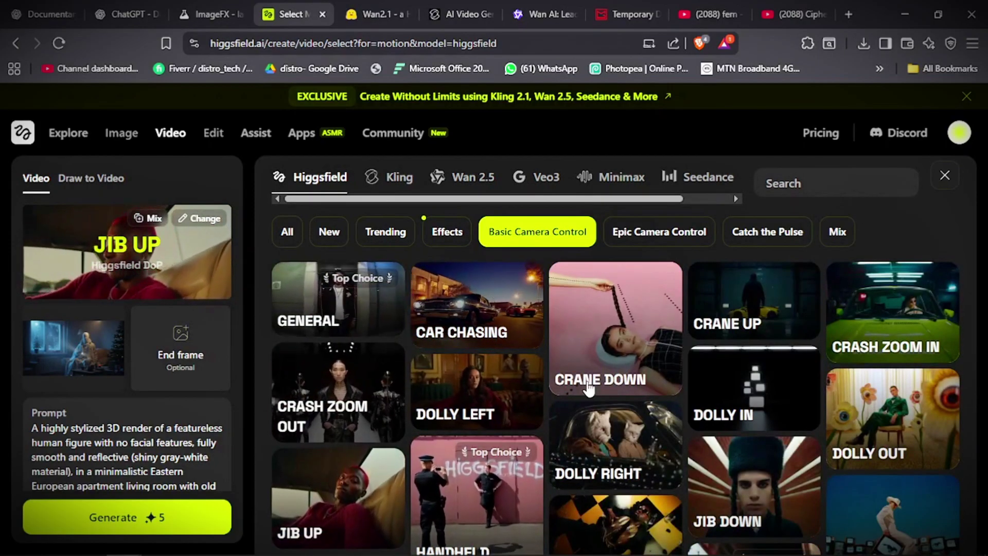
pyautogui.click(746, 383)
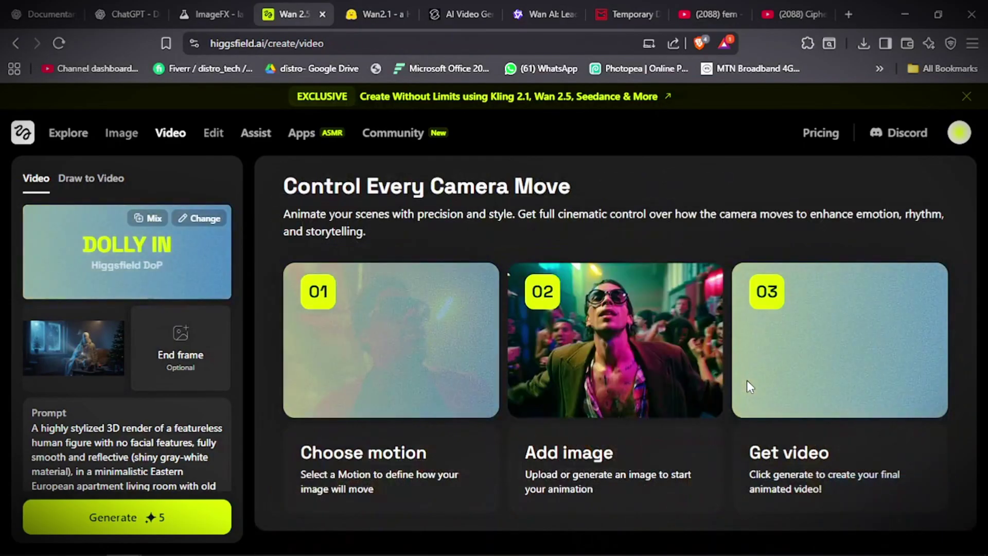
pyautogui.click(185, 516)
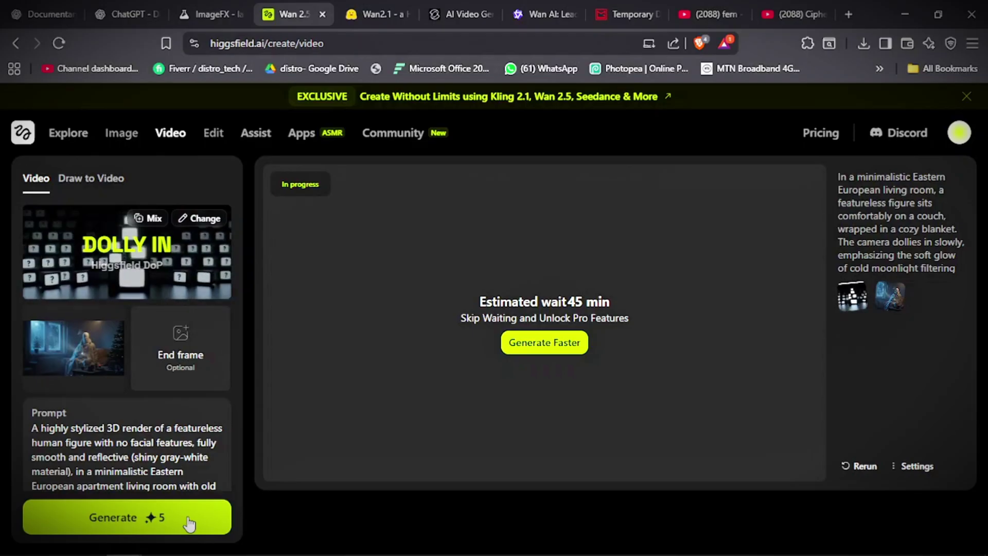
pyautogui.click(440, 20)
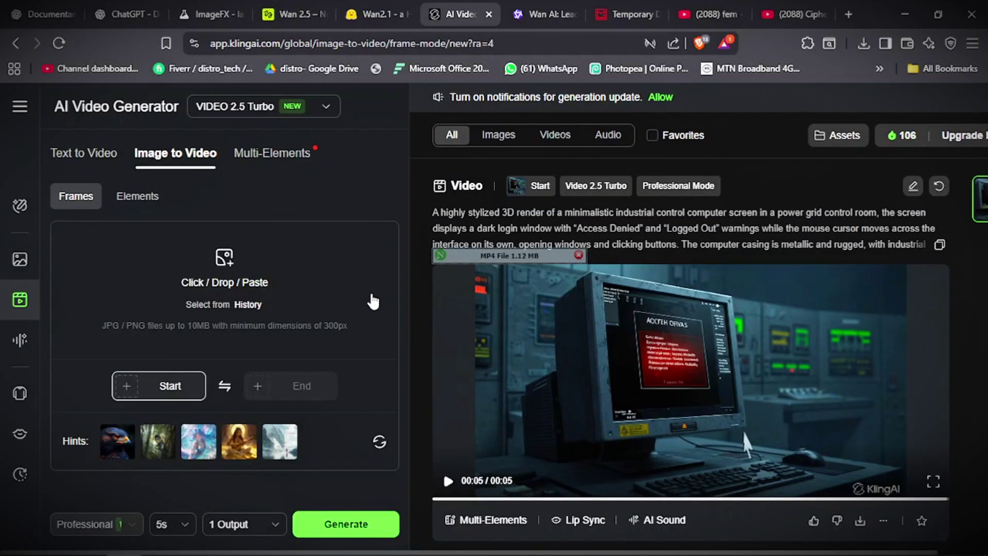
# - Replay the previous control-room clip, then set Image_fx (14).jpg from Desktop as the start frame
pyautogui.click(452, 495)
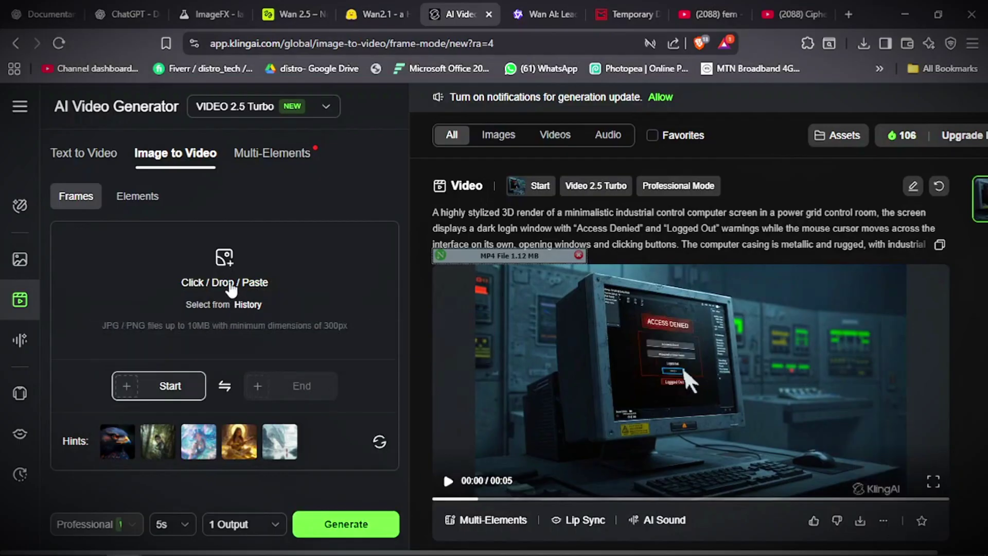
pyautogui.click(230, 287)
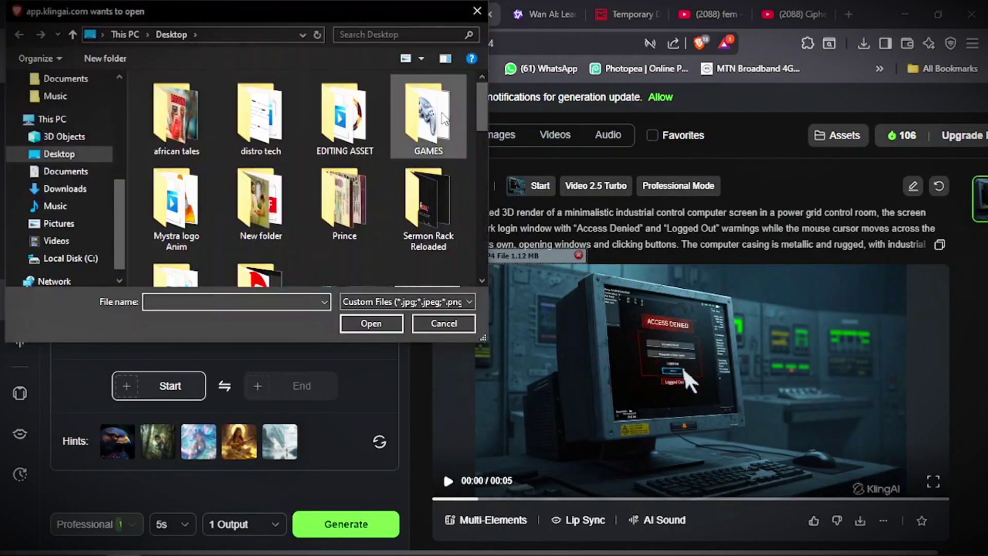
pyautogui.moveTo(484, 106); pyautogui.dragTo(481, 249)
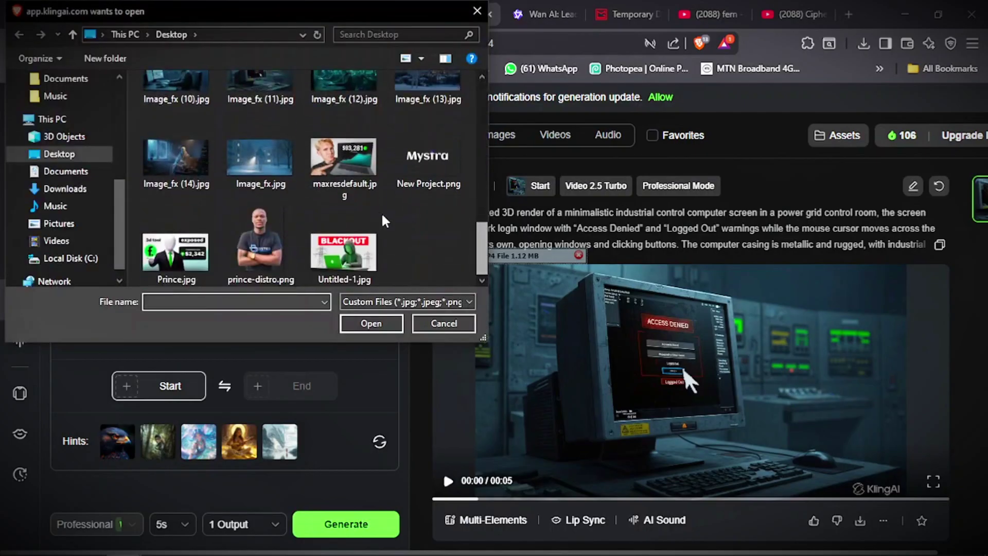
pyautogui.doubleClick(178, 159)
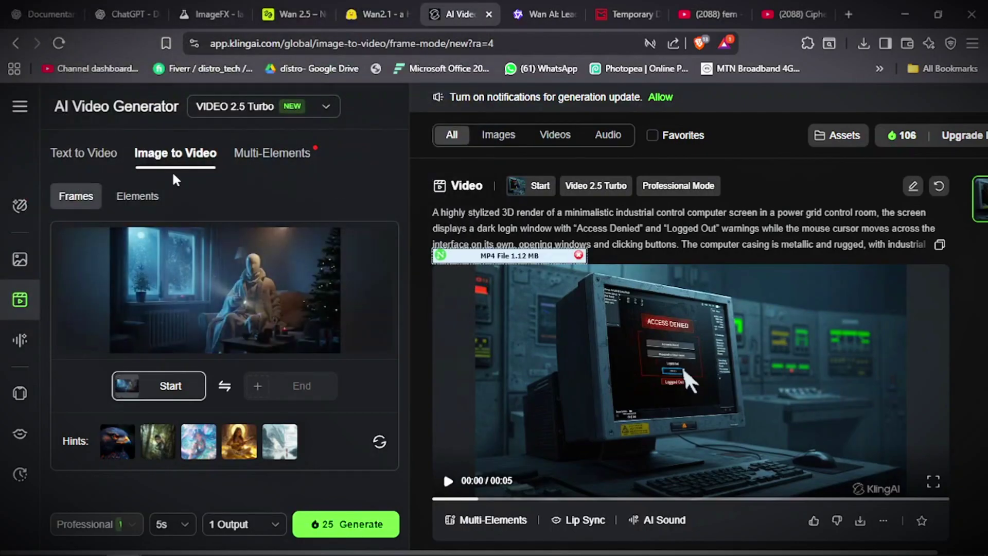
# - Paste the long 3D render prompt into the Prompt box for the image-to-video generation
pyautogui.moveTo(205, 236)
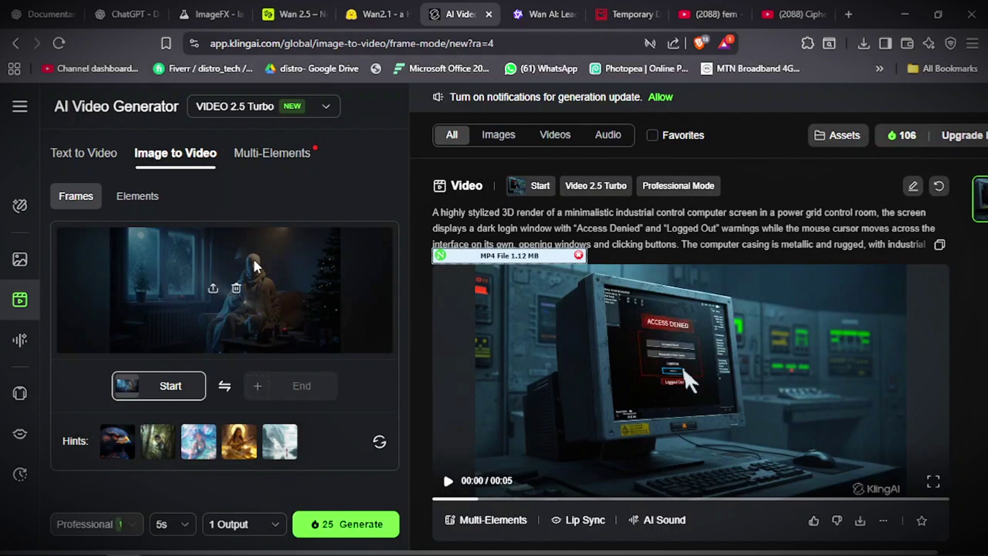
pyautogui.scroll(-4, 304, 296)
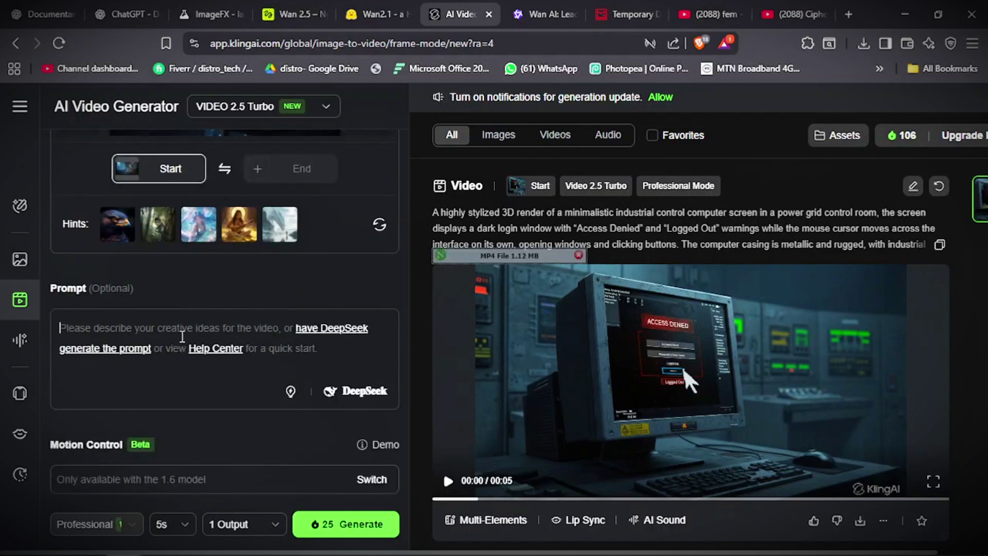
pyautogui.hotkey('ctrl', 'v')
pyautogui.click(346, 524)
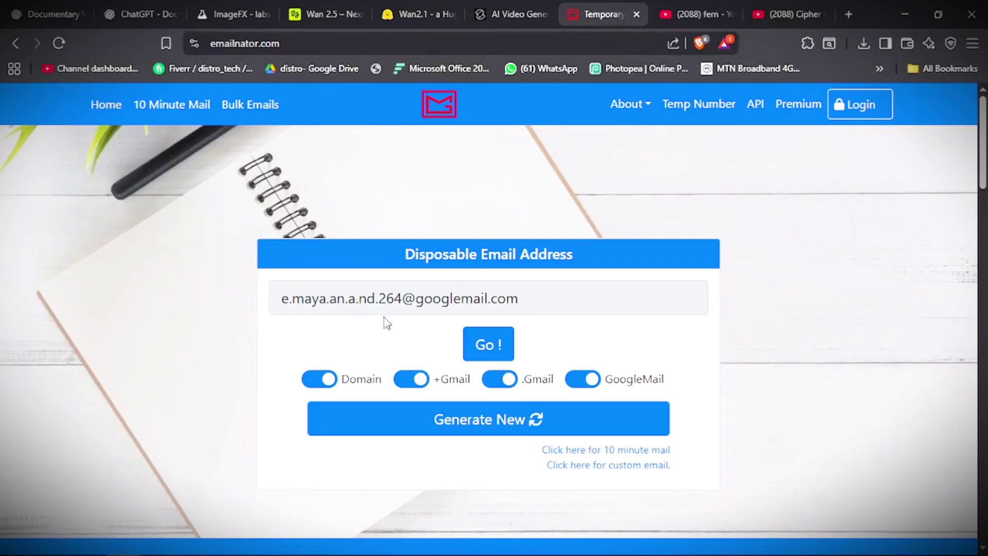
# - Turn off Domain, +Gmail and GoogleMail so only .Gmail remains, then return to the Higgsfield tab
pyautogui.click(318, 381)
pyautogui.click(409, 379)
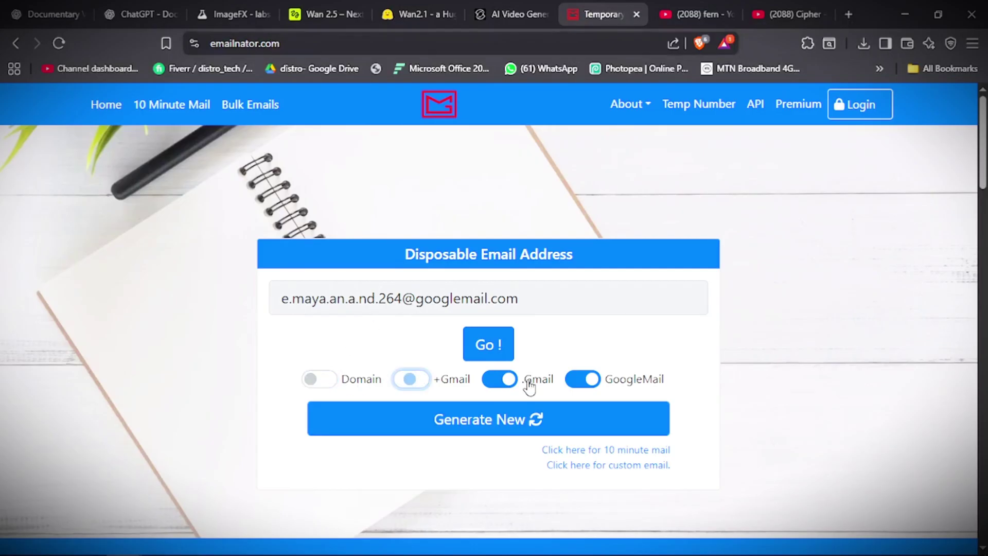
pyautogui.click(579, 380)
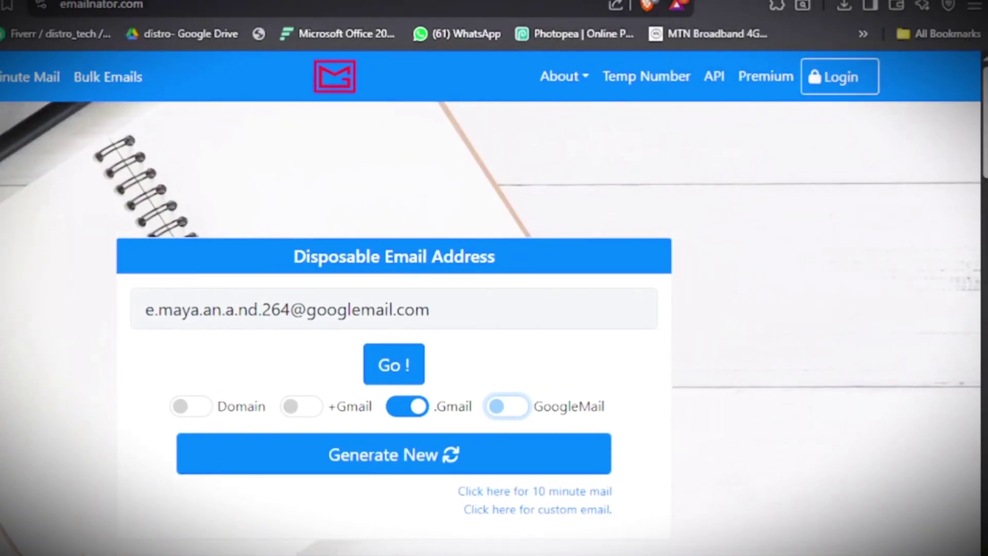
pyautogui.click(296, 14)
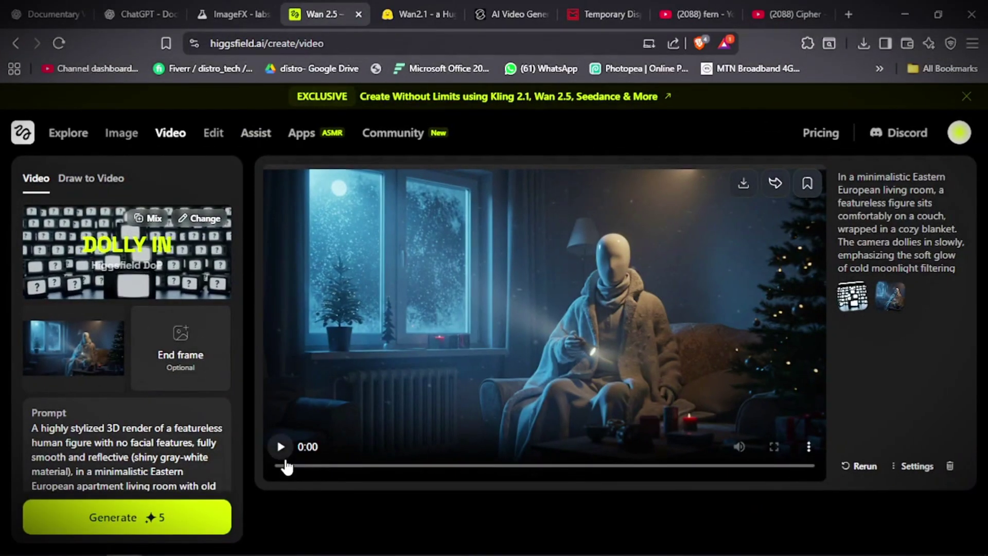
# - Play the Dolly In couch clip, watch it full screen, and replay it from the start
pyautogui.click(281, 446)
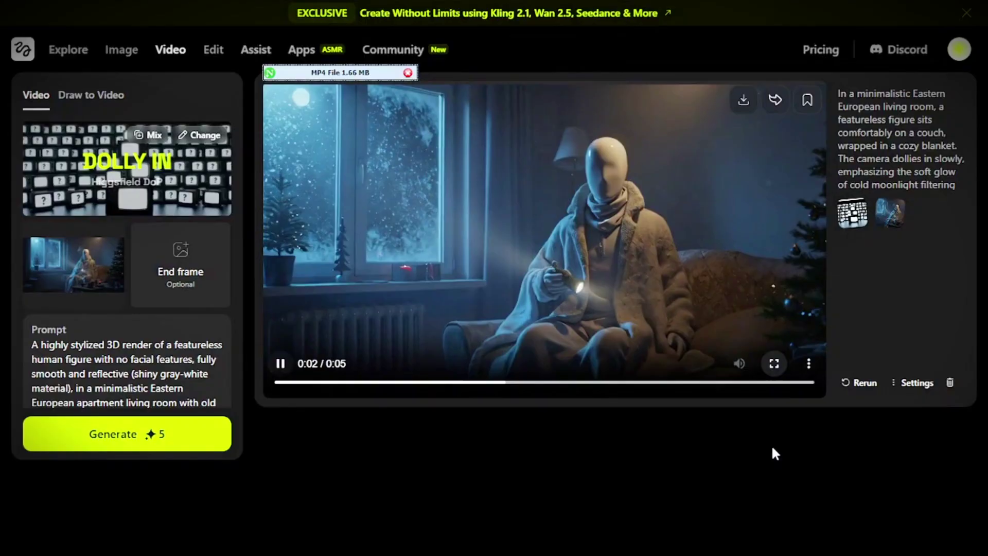
pyautogui.click(774, 363)
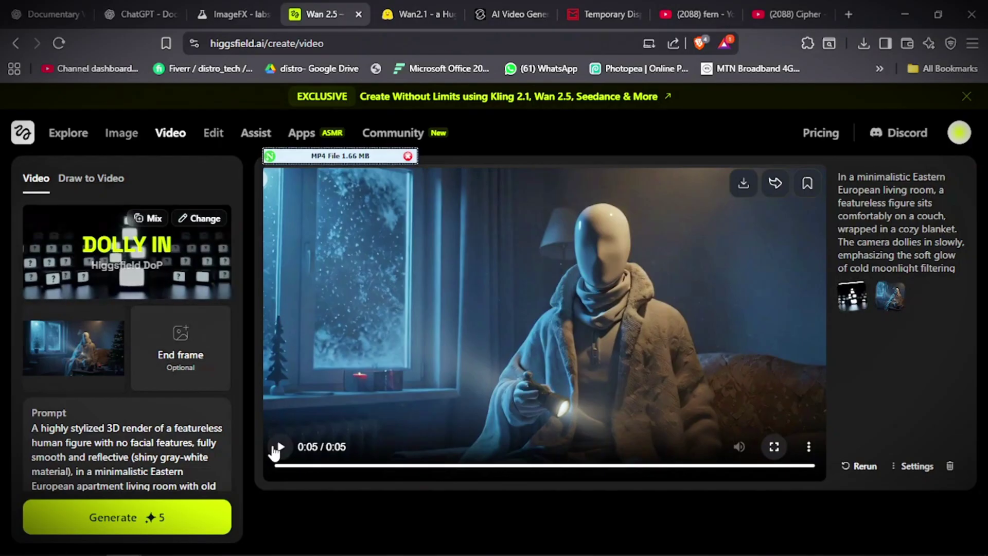
pyautogui.click(278, 447)
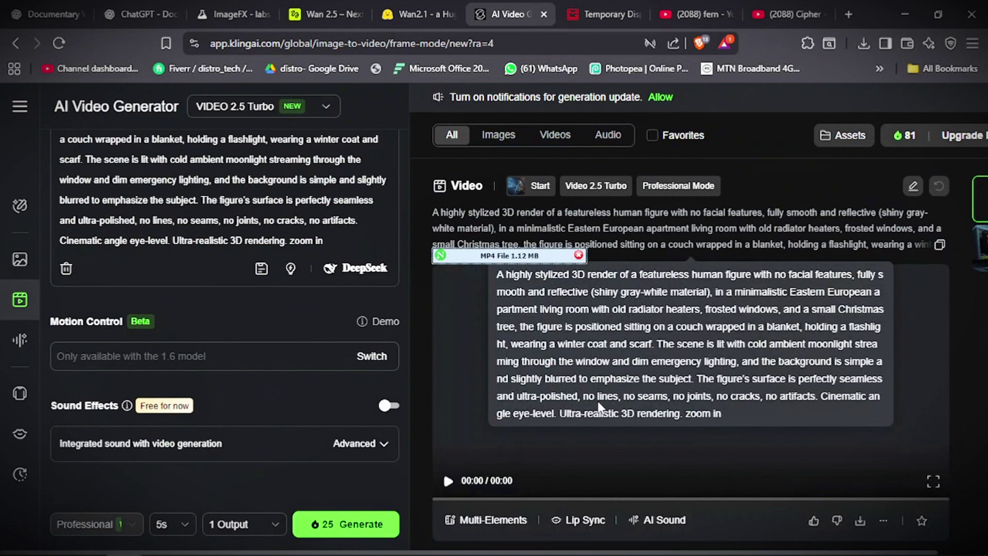
# - Play and replay the Kling snowy living-room clip, then go back to the ChatGPT tab with Ctrl+1
pyautogui.click(446, 483)
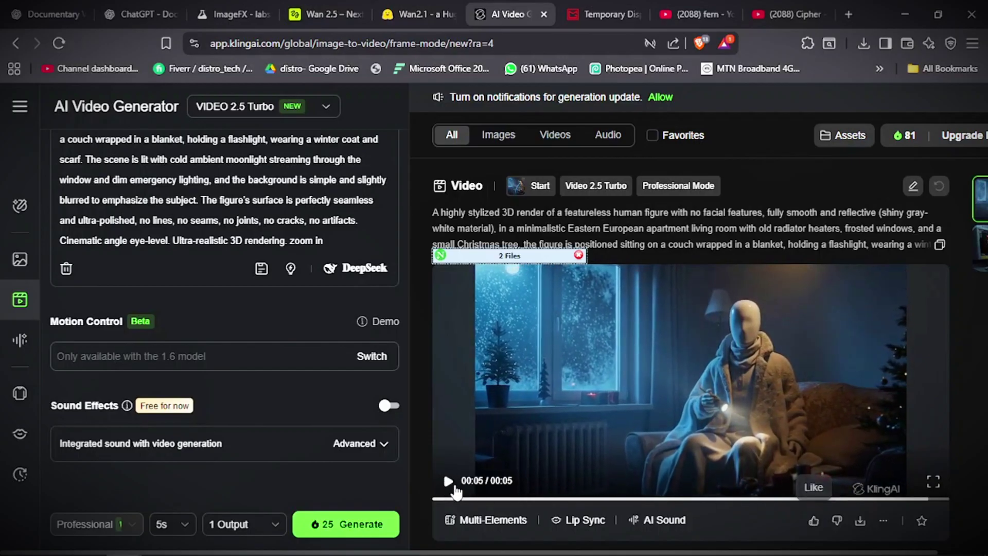
pyautogui.click(448, 483)
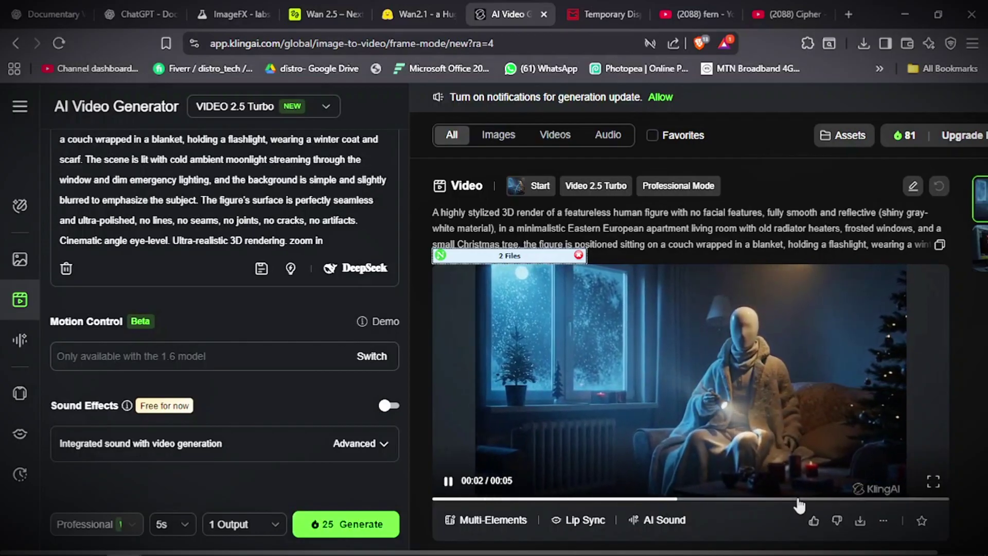
pyautogui.hotkey('ctrl', '1')
pyautogui.scroll(-9, 983, 332)
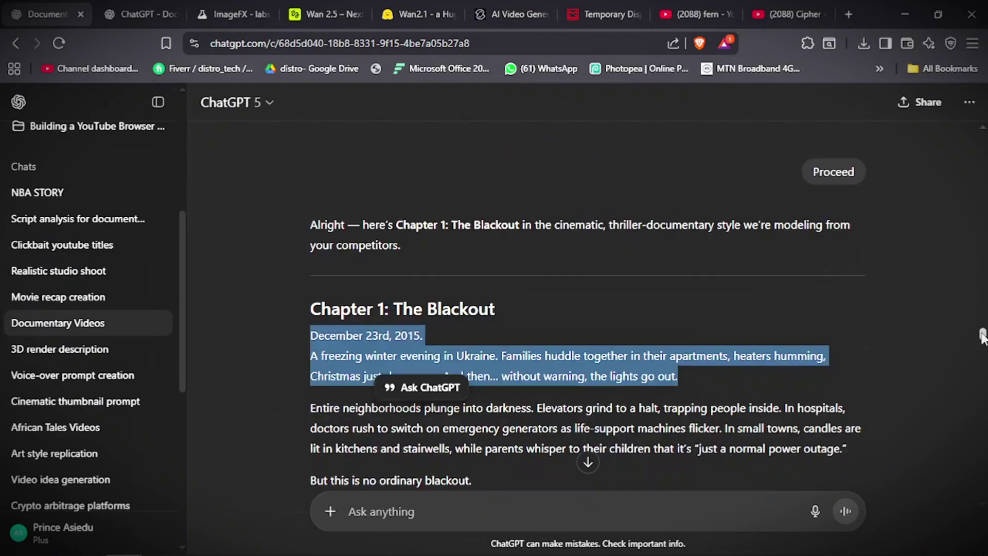
pyautogui.click(719, 277)
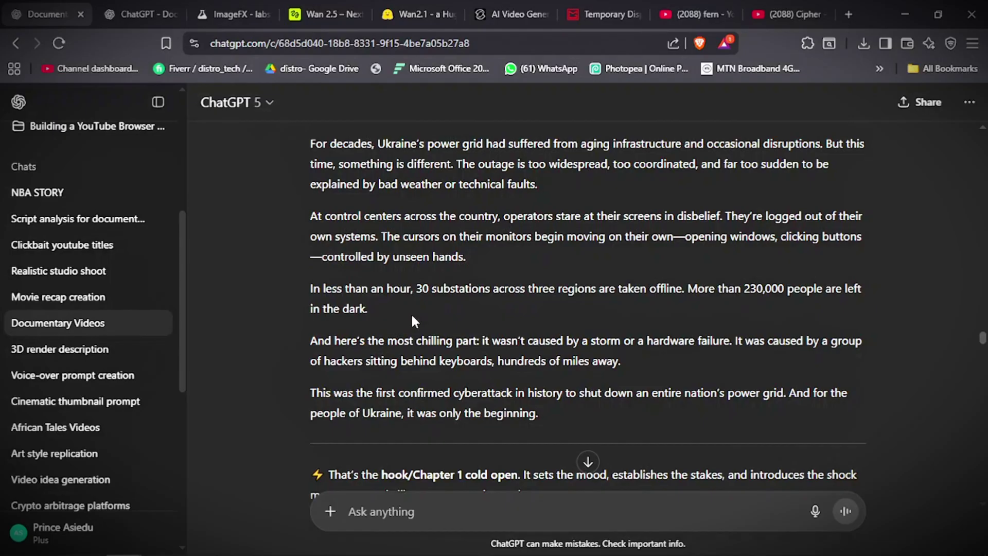
pyautogui.scroll(4, 501, 208)
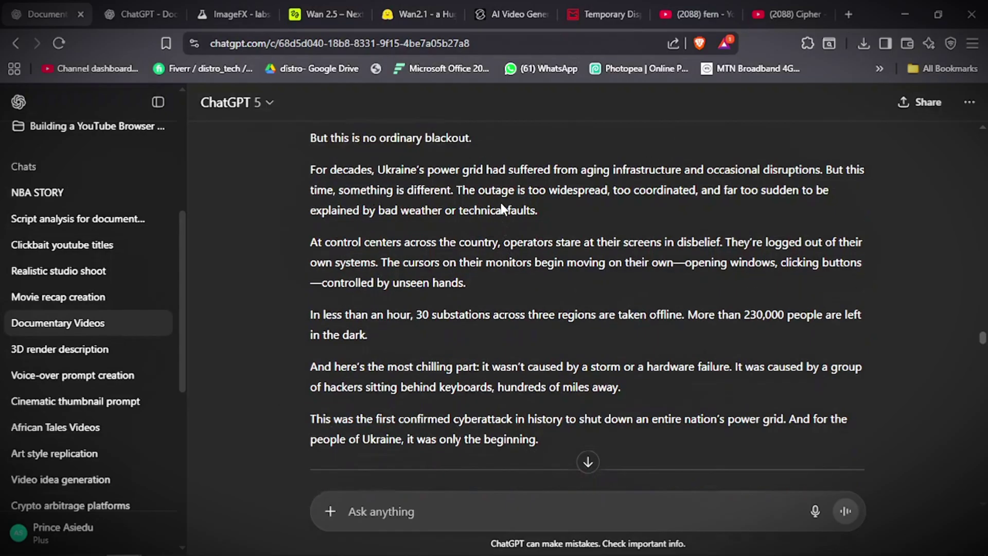
pyautogui.tripleClick(503, 205)
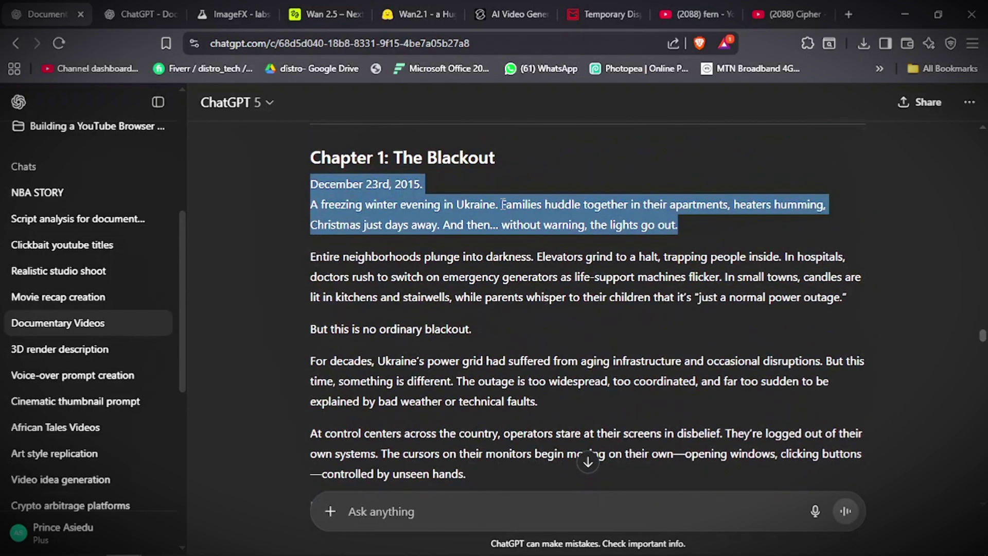